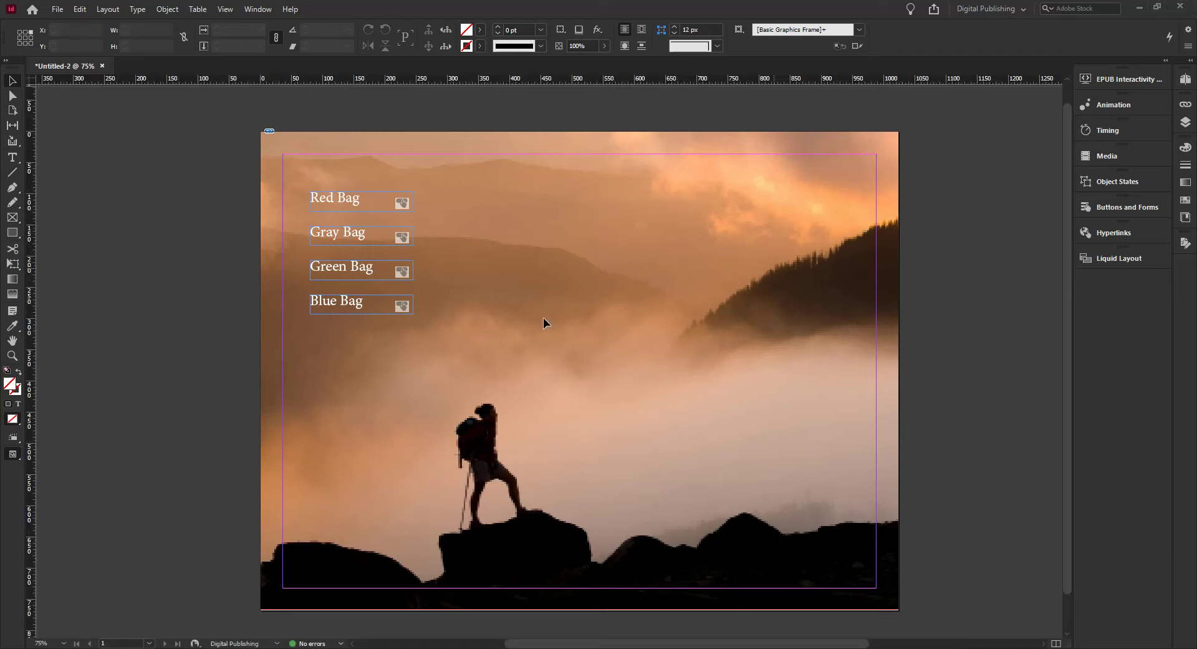
Review the Red, Gray, Green and Blue Bag text buttons and their names and actions in the button settings.
left_click(340, 232)
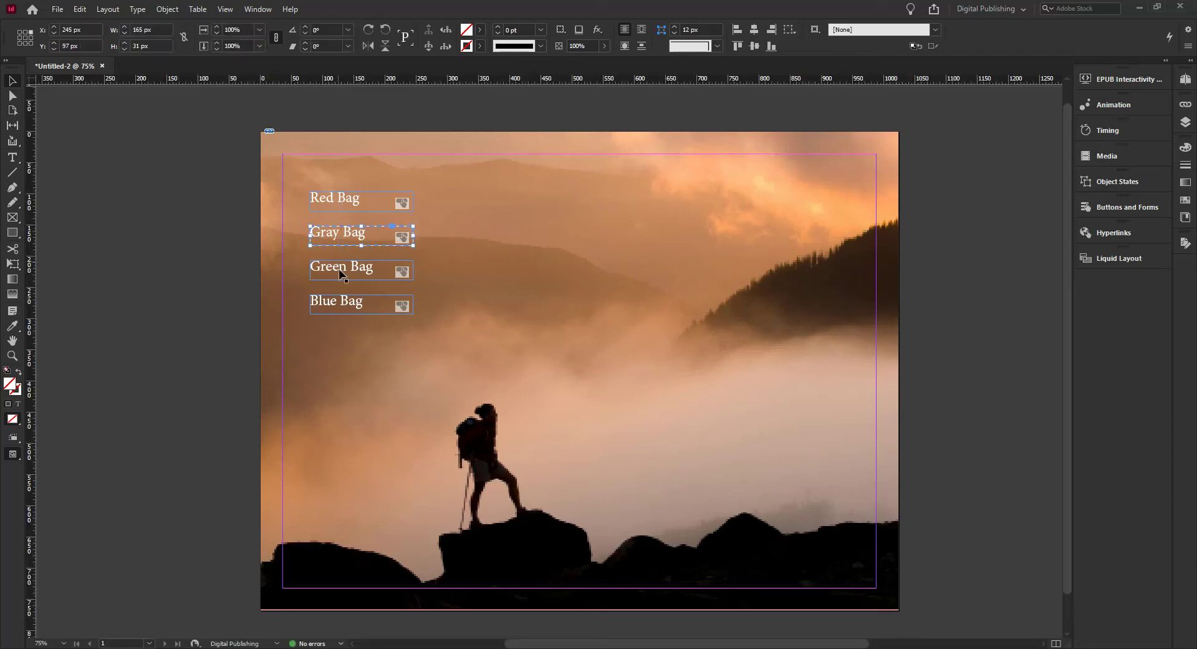
left_click(348, 201)
left_click(349, 235)
left_click(353, 269)
left_click(347, 306)
left_click(1121, 205)
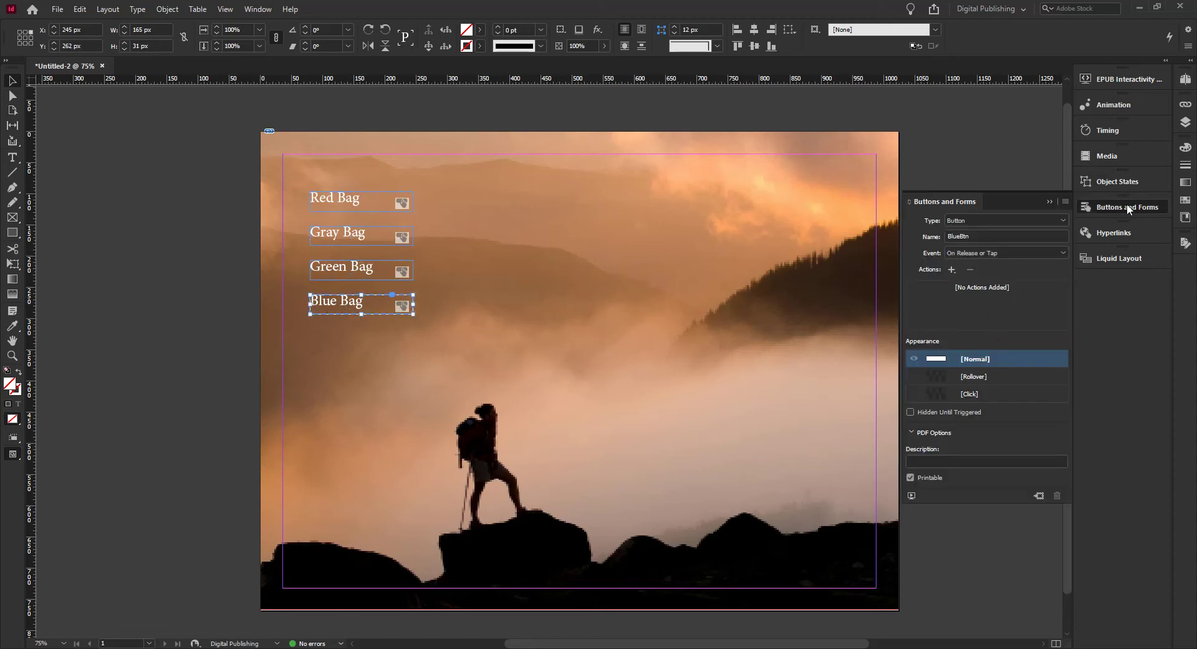
left_click(376, 271)
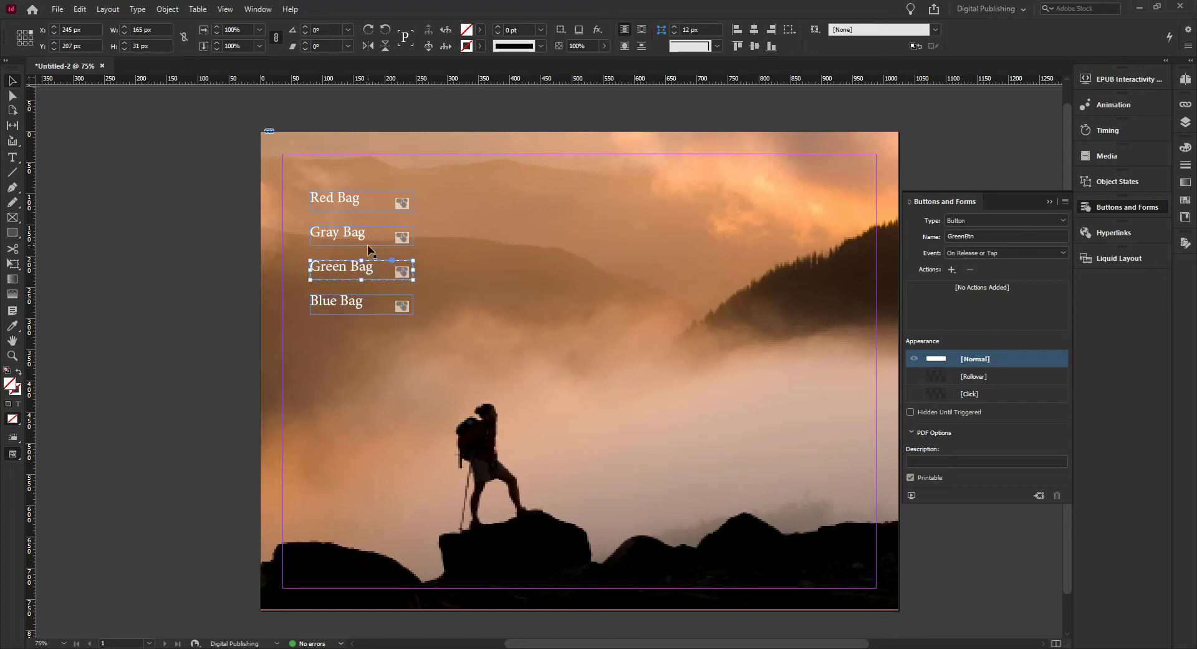
left_click(373, 202)
left_click(359, 239)
left_click(354, 270)
left_click(341, 310)
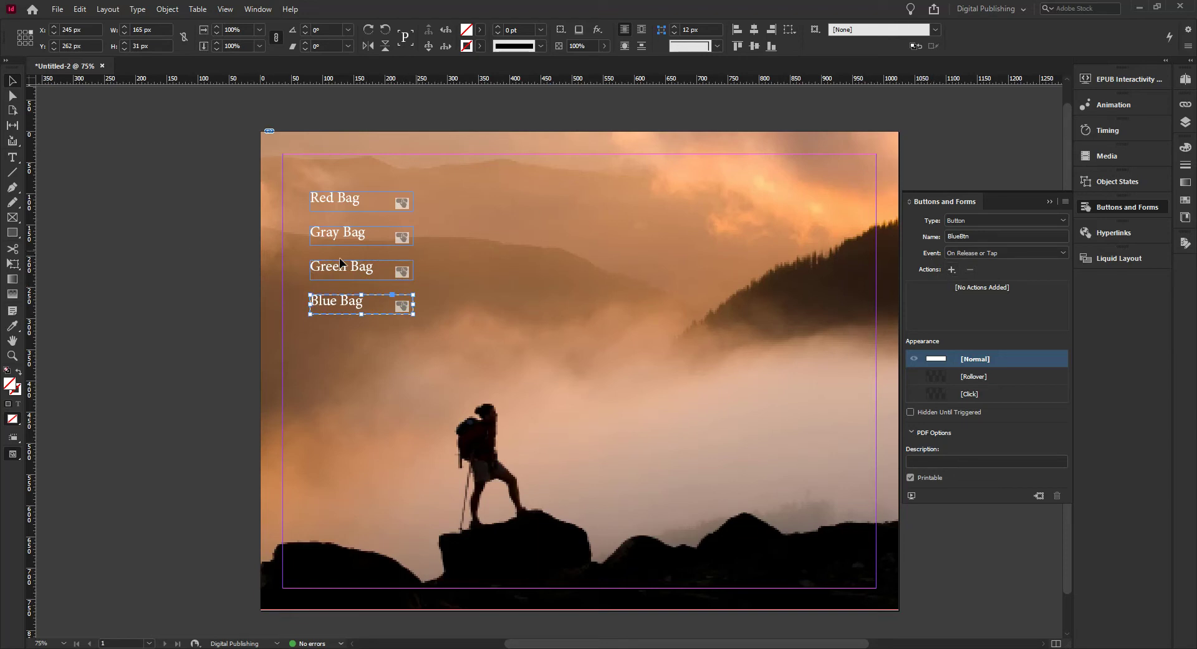
left_click(182, 249)
left_click(1105, 207)
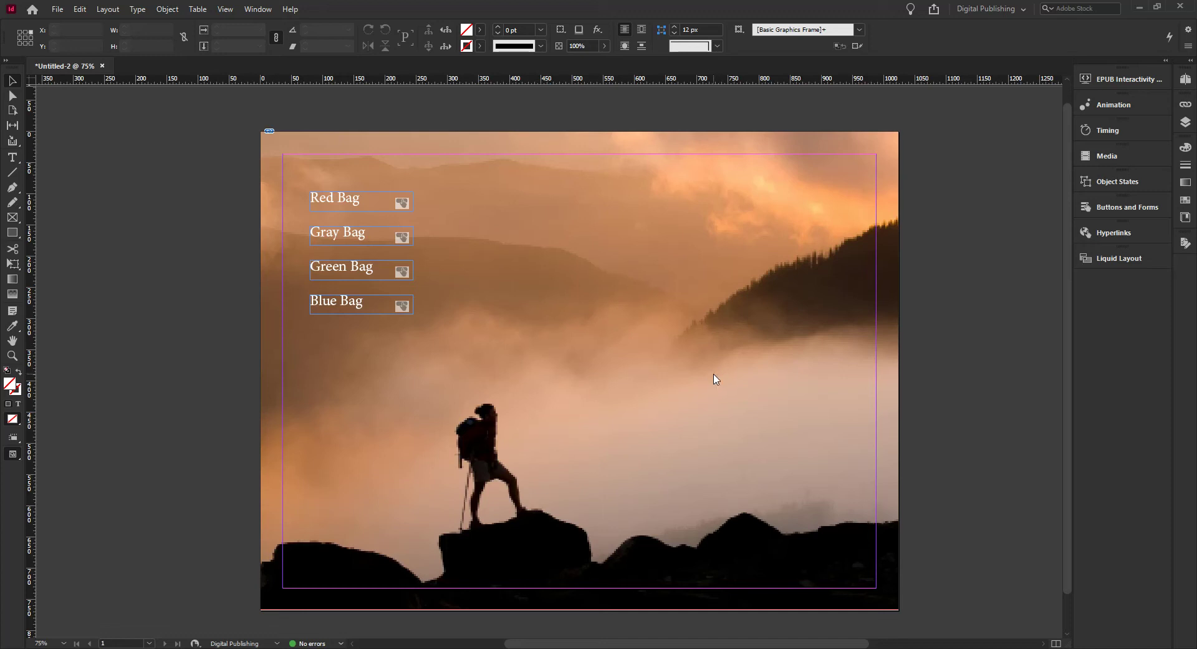
Load blueScout.png, greenTracker.png, greyRanger.png and redJunior.png from the Bags folder for placing.
key("ctrl+d")
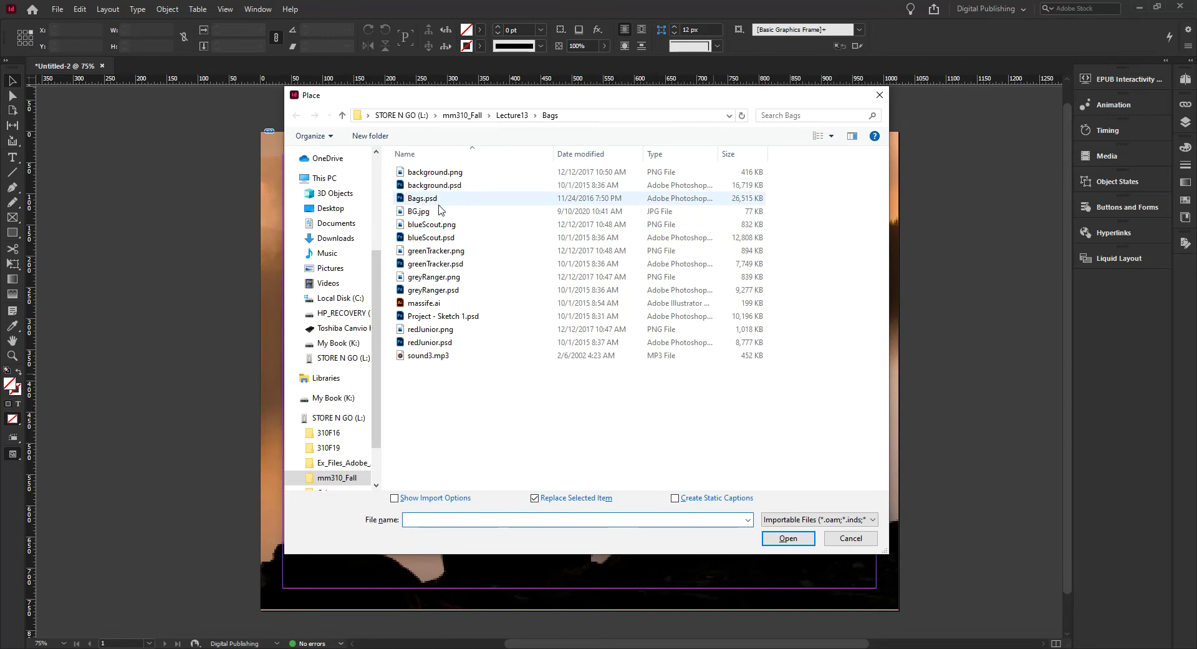
left_click(437, 224)
left_click(436, 251, "ctrl")
left_click(437, 277, "ctrl")
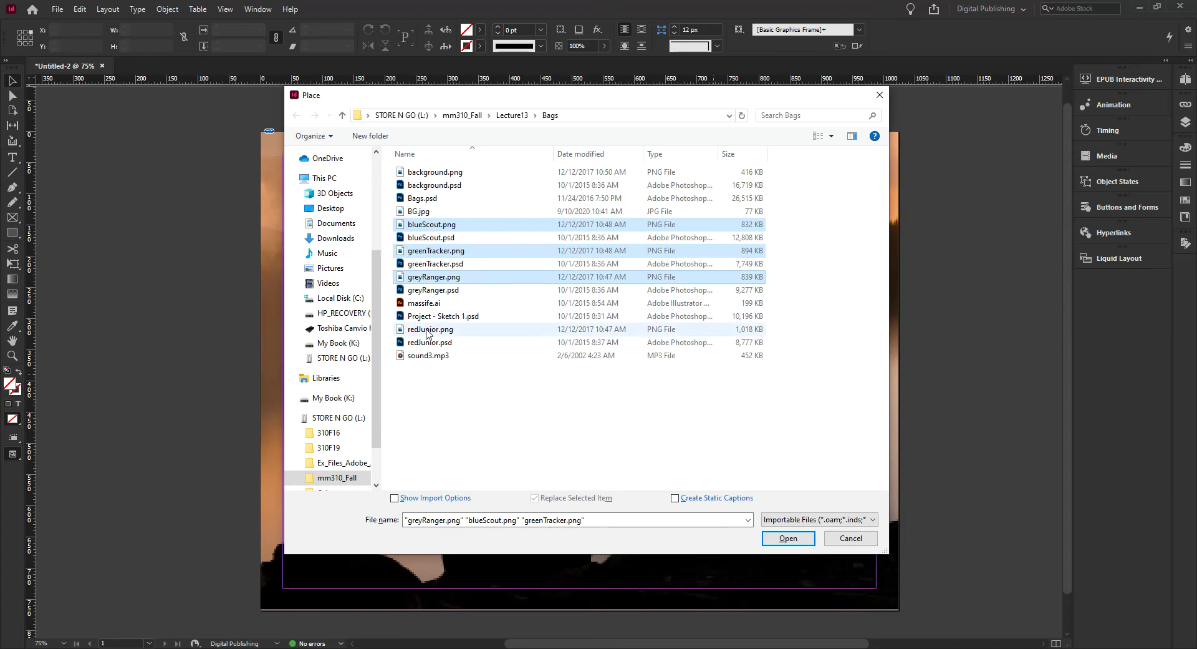
left_click(432, 331, "ctrl")
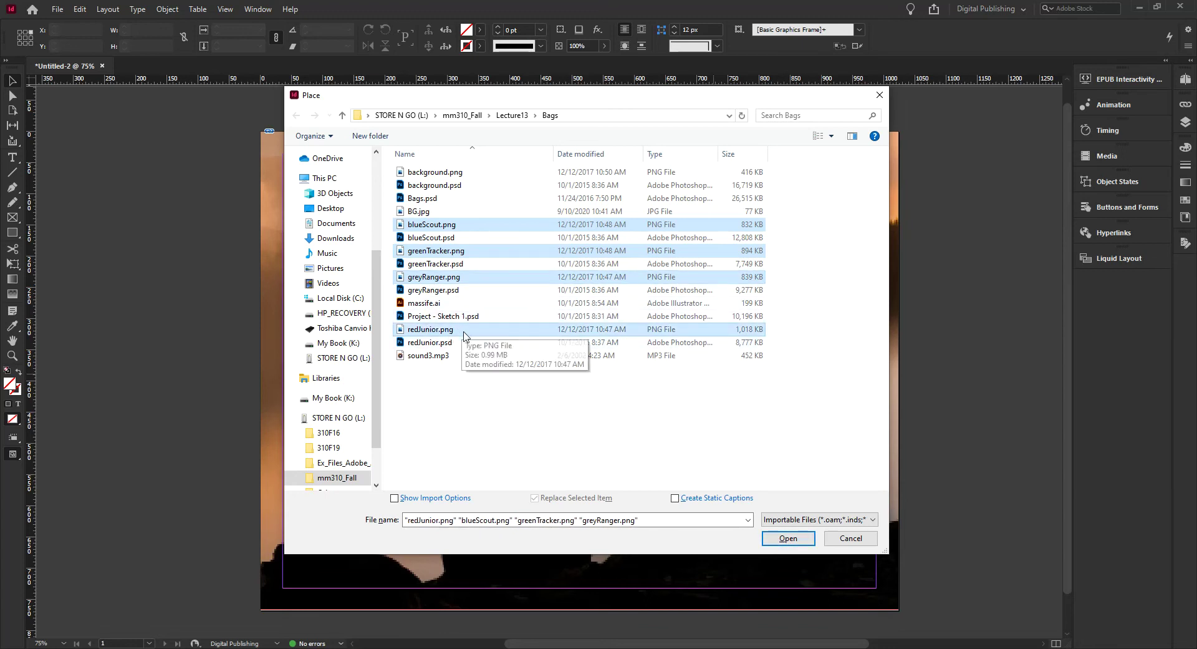
left_click(796, 541)
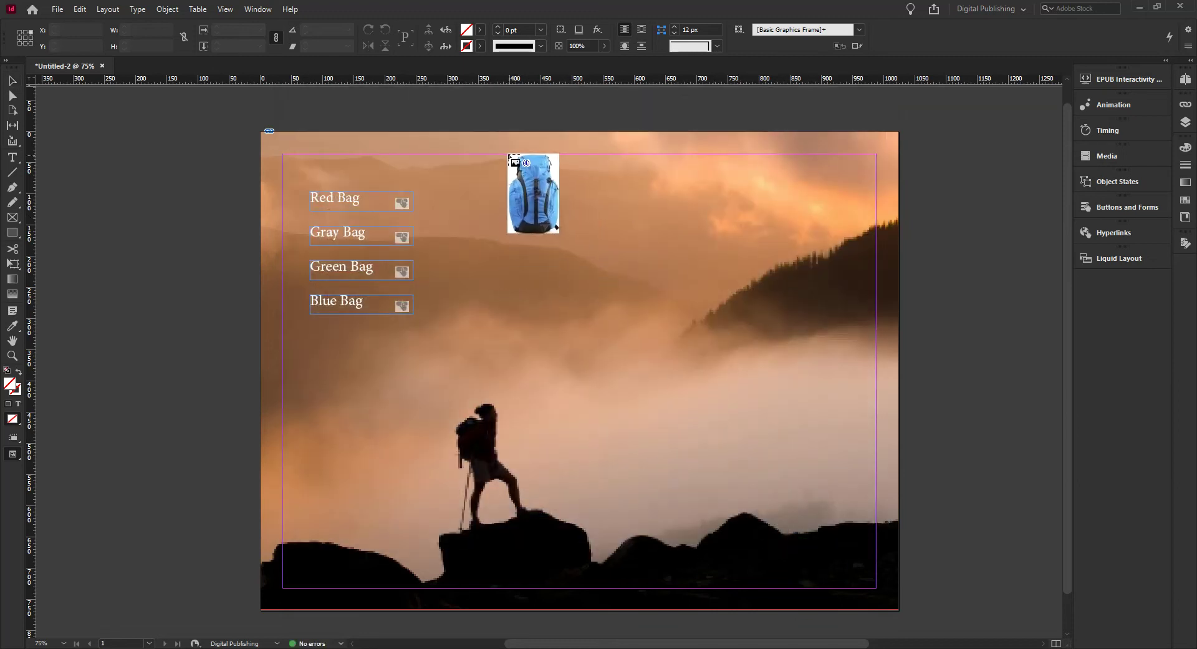
Place the four loaded bag images as one row of four equal frames, about 595 × 195 px overall, in the page's upper right.
left_click_drag(506, 158, 637, 394)
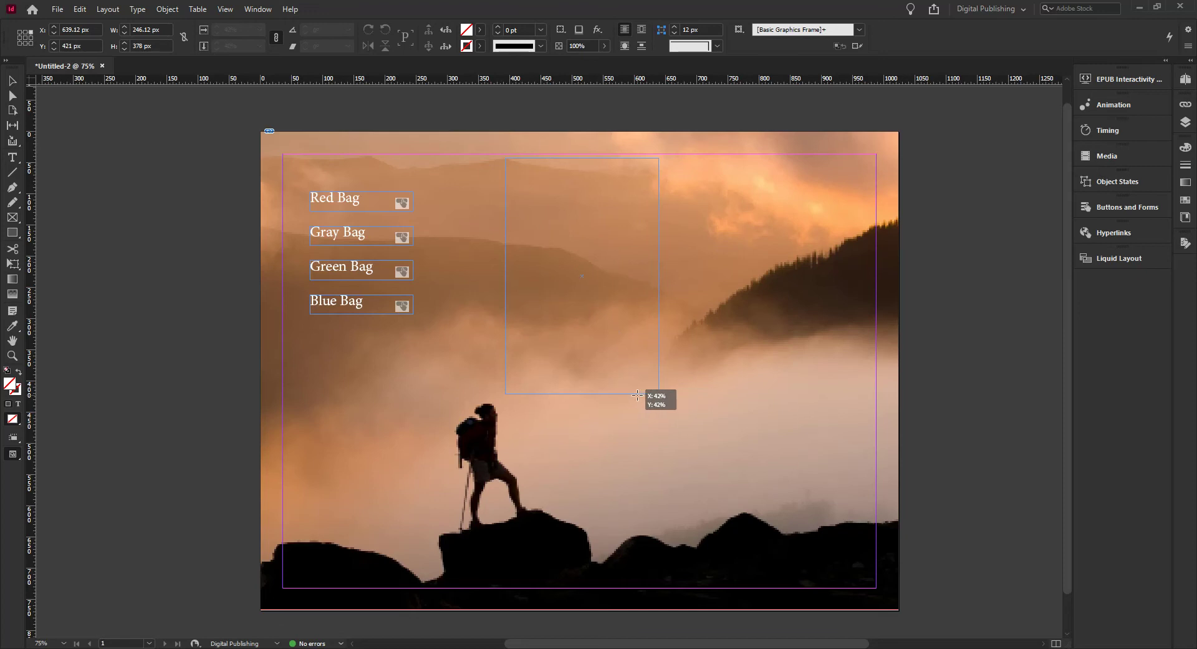
left_click_drag(637, 394, 876, 279)
key("Right")
key("Right")
key("Right")
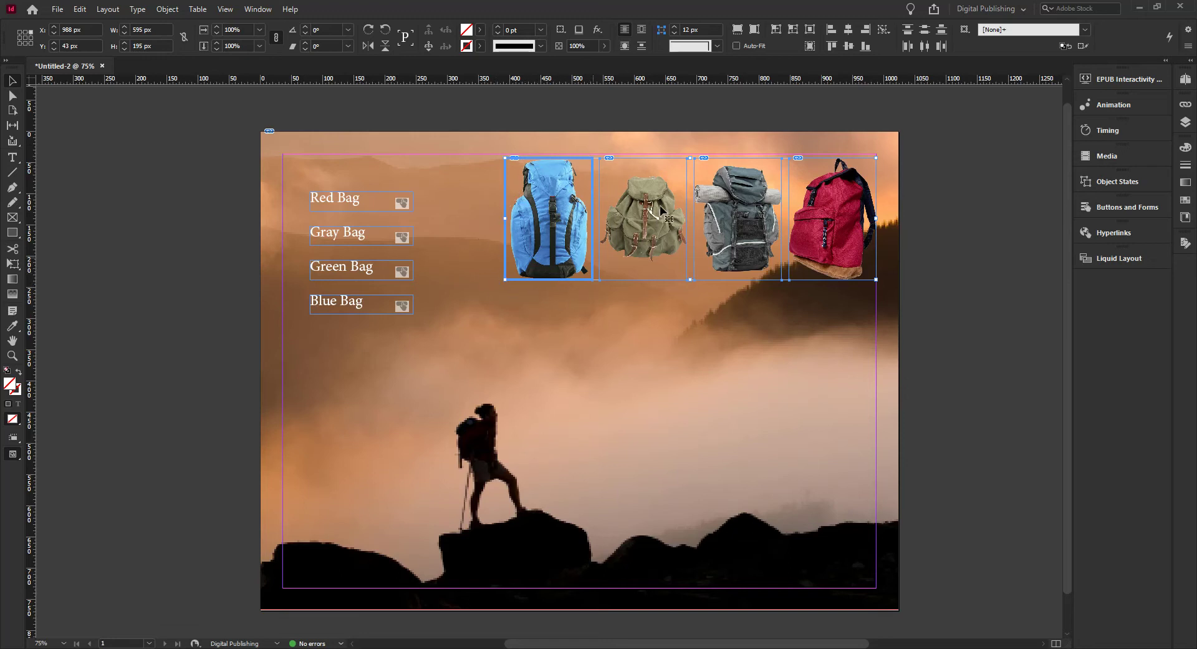
Stack the four bag images by aligning their left edges, and scale them together to about 442 × 616 px.
left_click(830, 32)
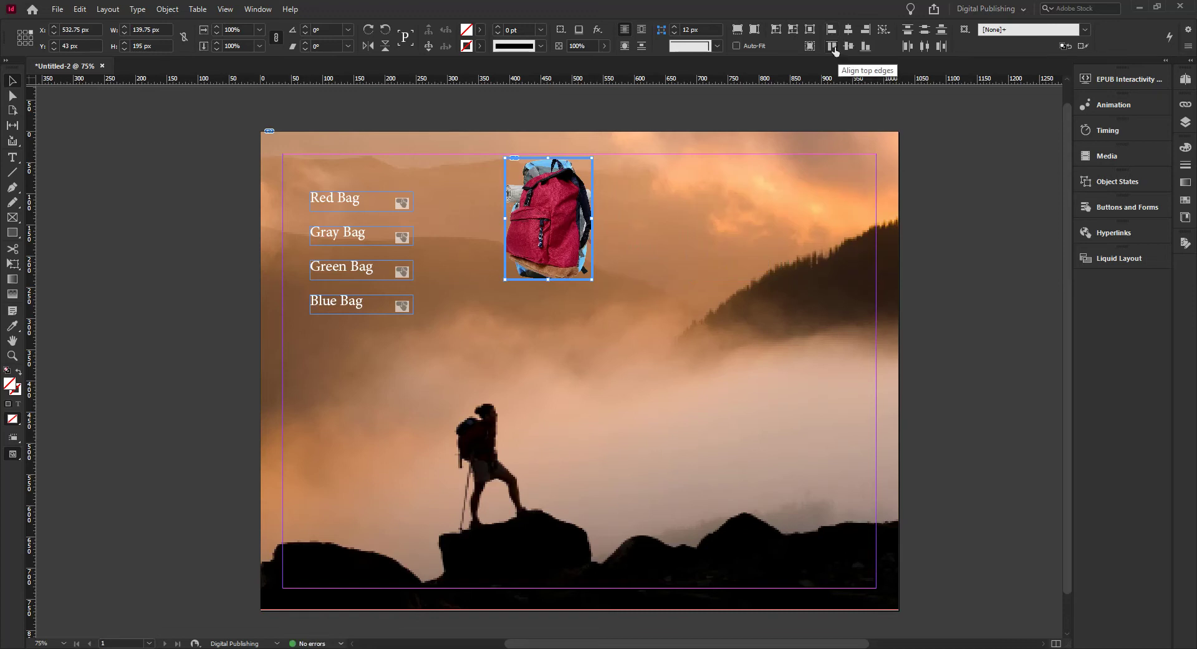
left_click(592, 281)
left_click_drag(591, 280, 779, 497)
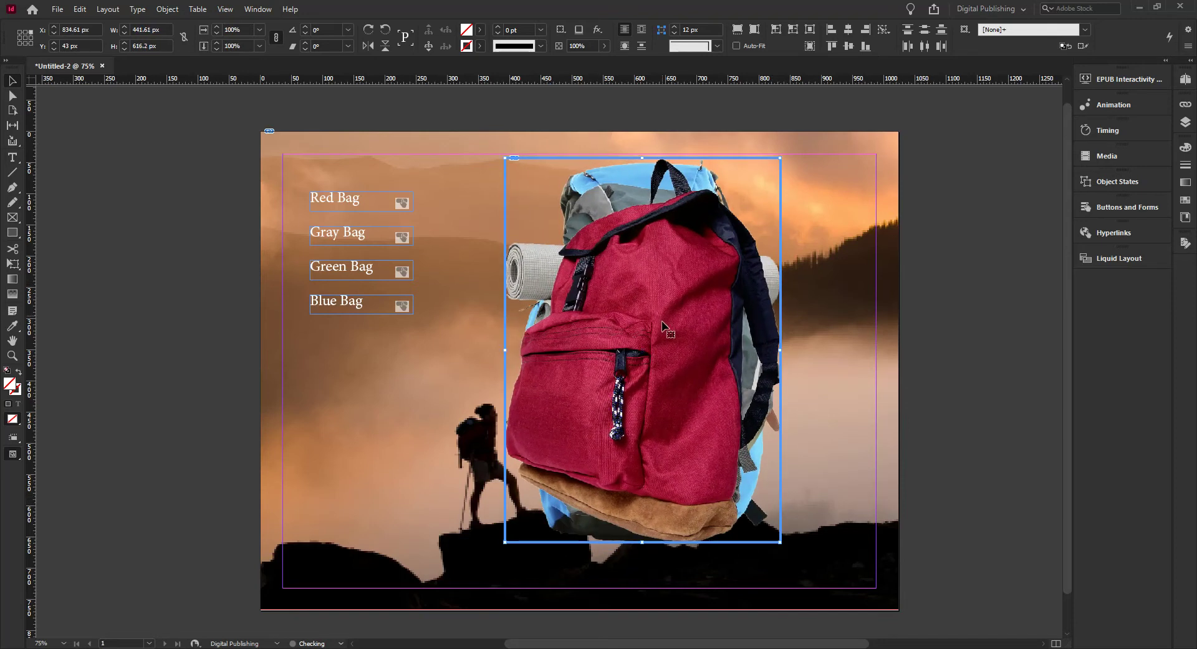
Move the stacked bag images onto the right part of the page, clear of the hiker.
left_click_drag(662, 331, 748, 317)
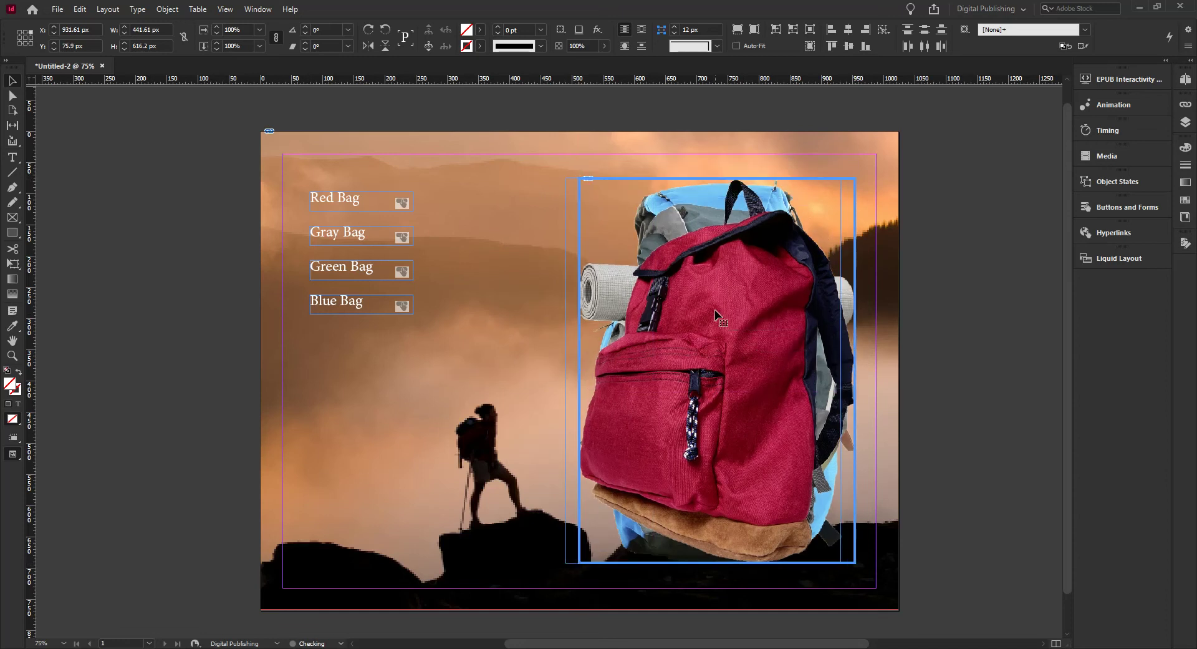
key("Left")
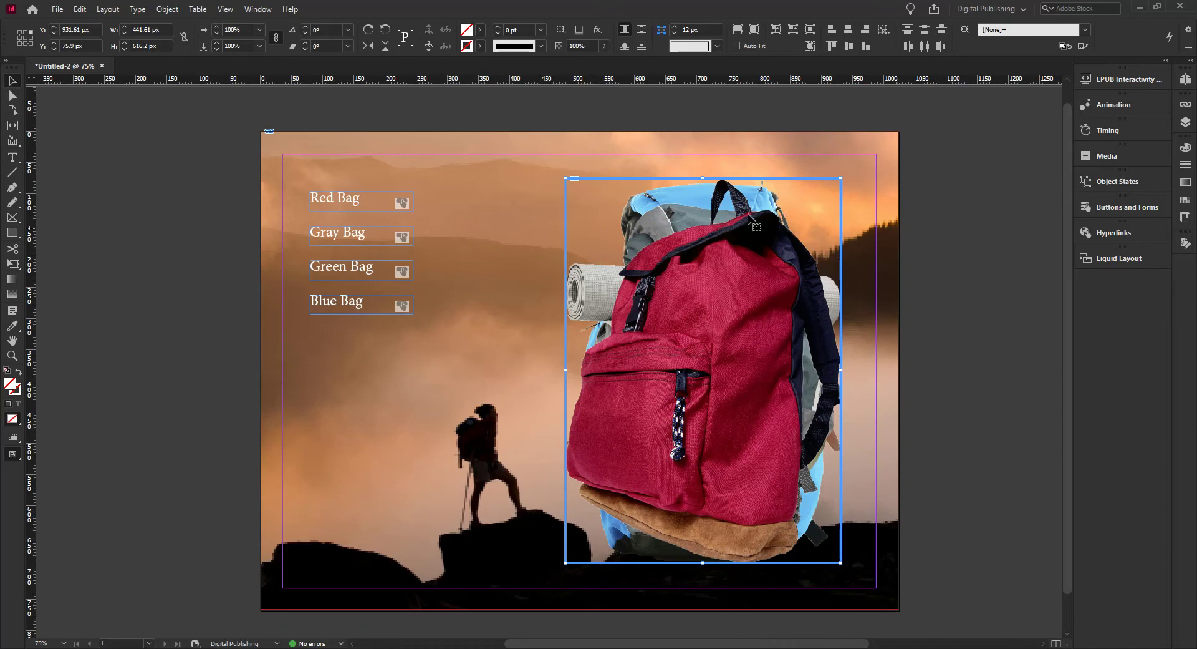
left_click(954, 267)
Move the stacked bag images apart across the page, and undo these moves.
left_click_drag(709, 313, 408, 391)
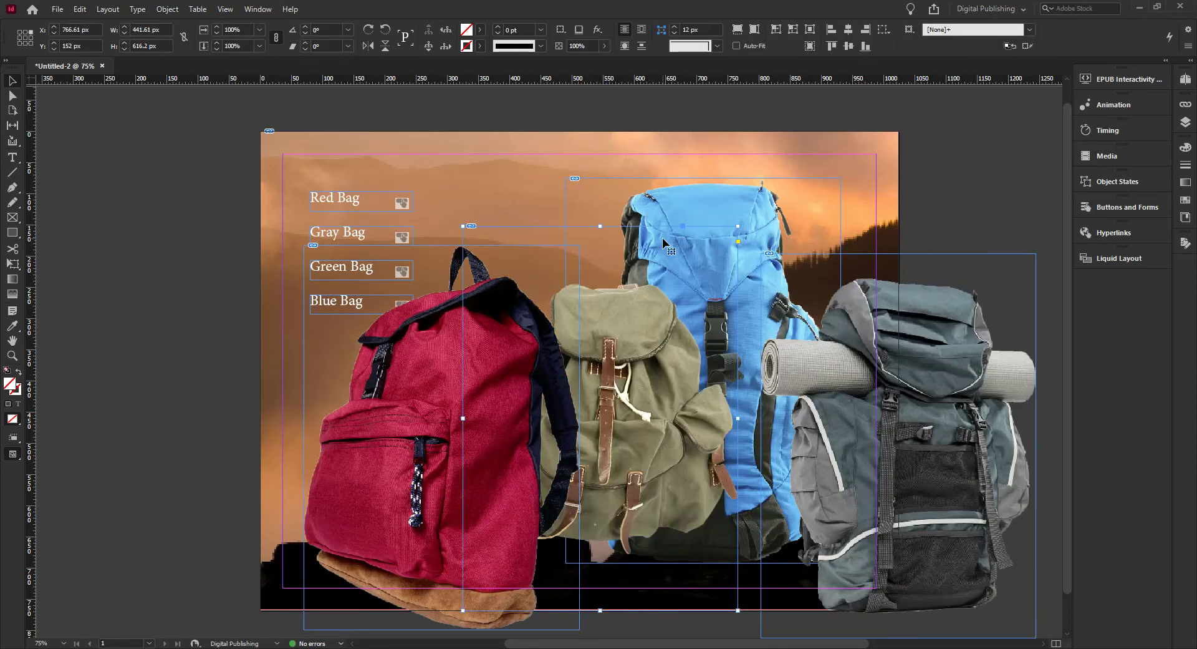
key("ctrl+z")
key("ctrl+z")
key("ctrl+z")
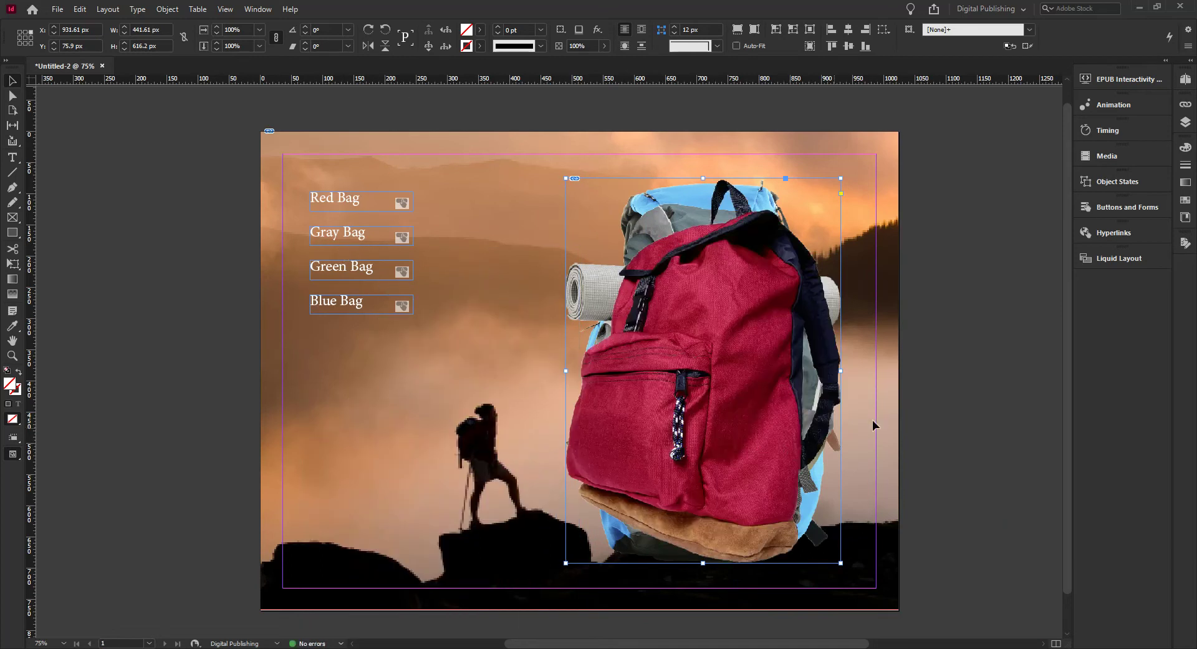
Select all four stacked bag images and convert them into a multi-state object named Bags.
left_click_drag(970, 145, 625, 524)
left_click_drag(585, 110, 931, 599)
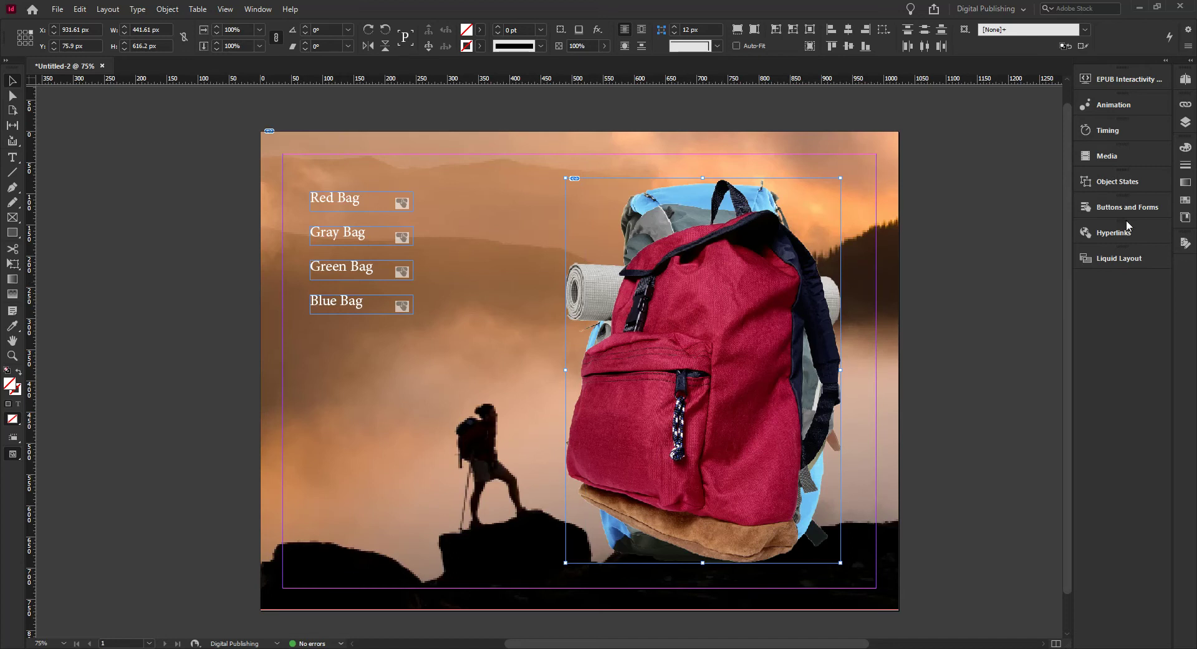
left_click(1115, 180)
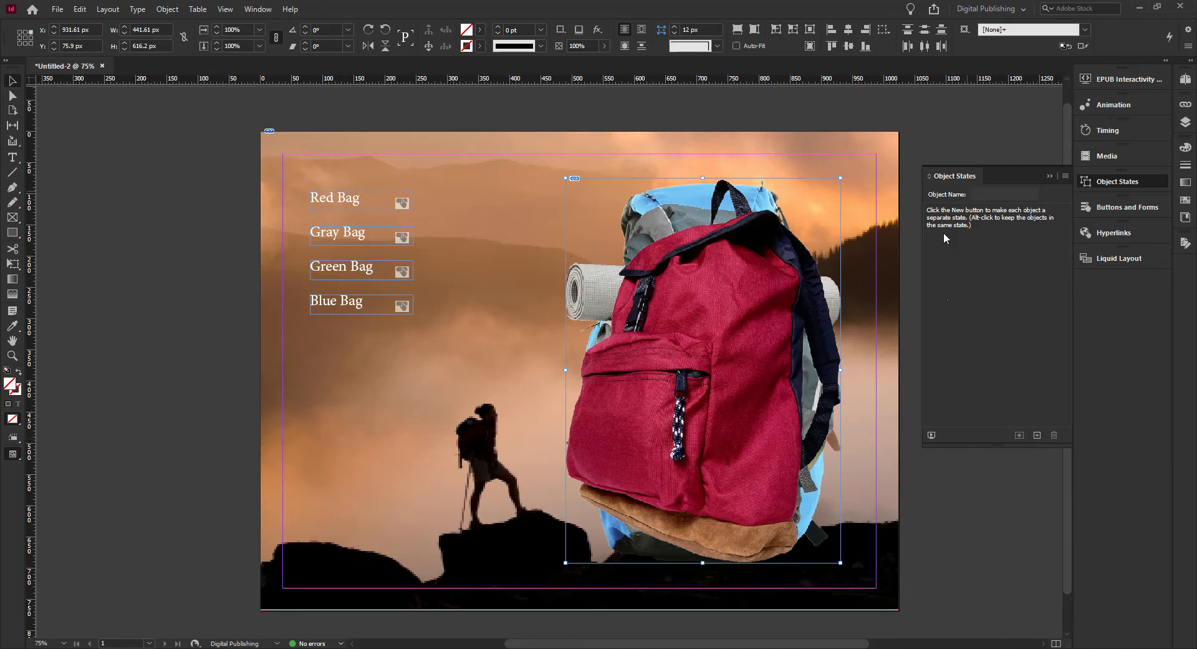
left_click(1038, 435)
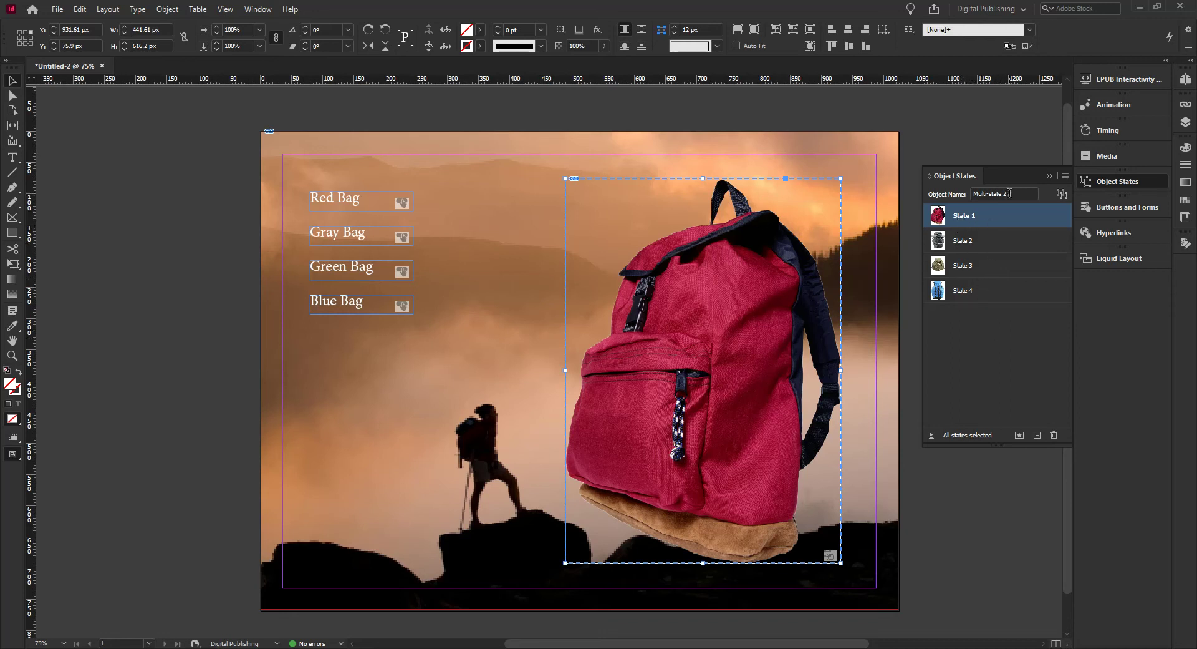
left_click_drag(1036, 194, 968, 194)
type("Bags")
key("Return")
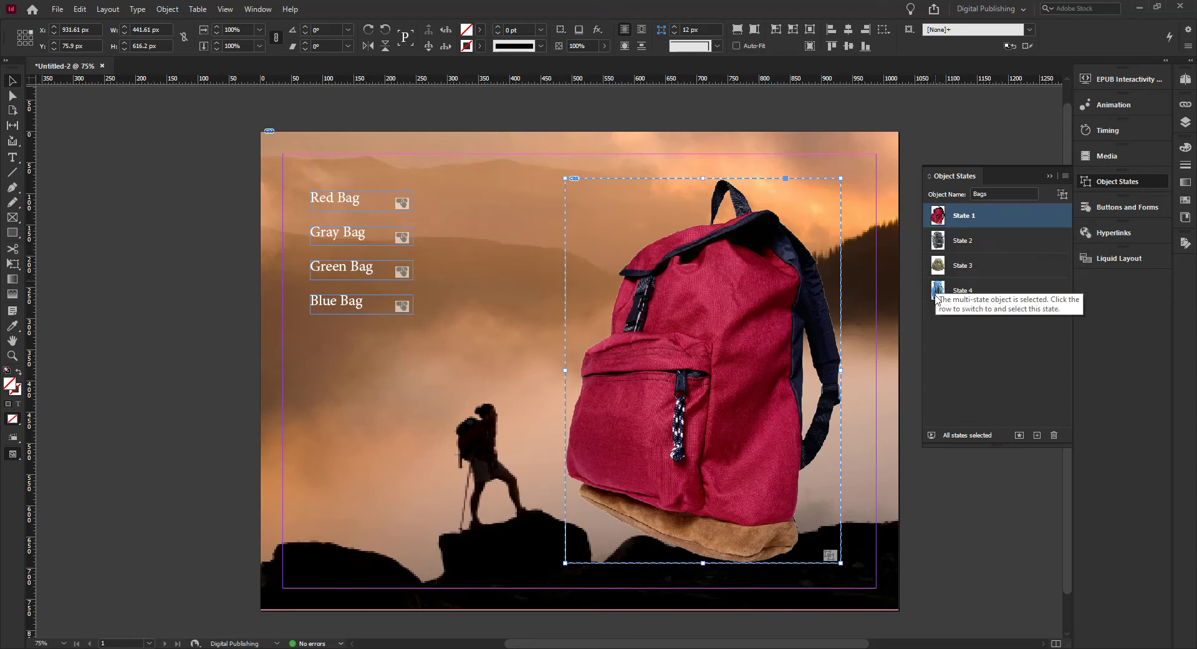
Rename the red bag's state as RedBag and the gray bag's state as GrayBag.
left_click(965, 220)
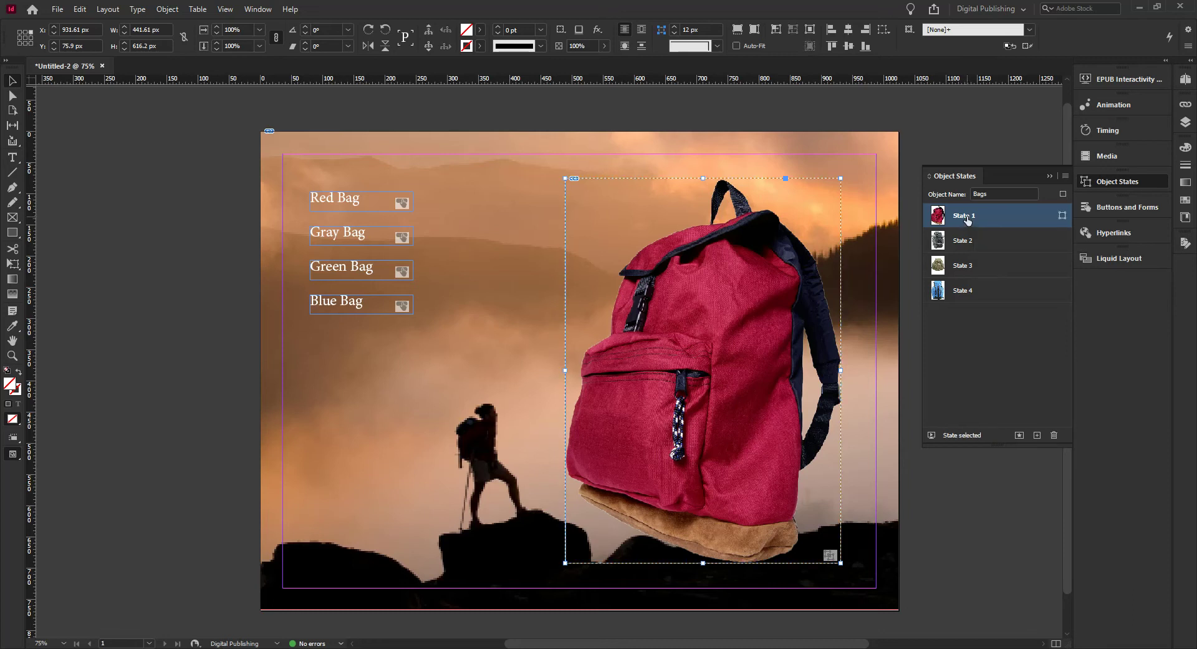
double_click(967, 219)
type("RedBag")
key("Return")
left_click(961, 242)
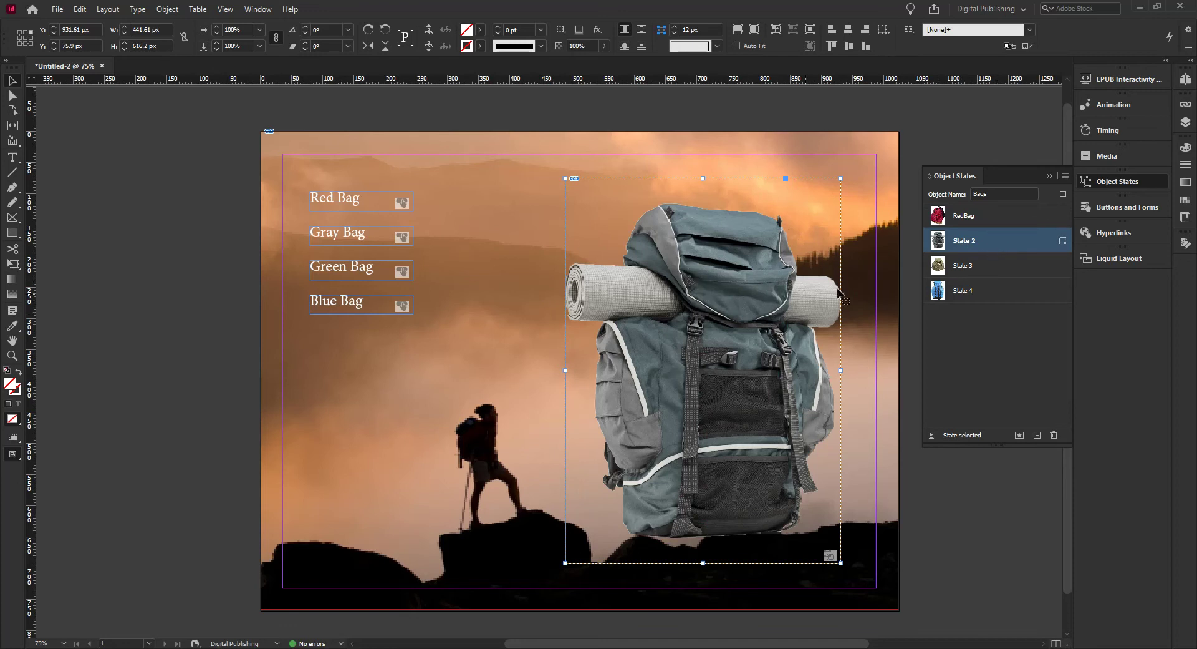
double_click(963, 242)
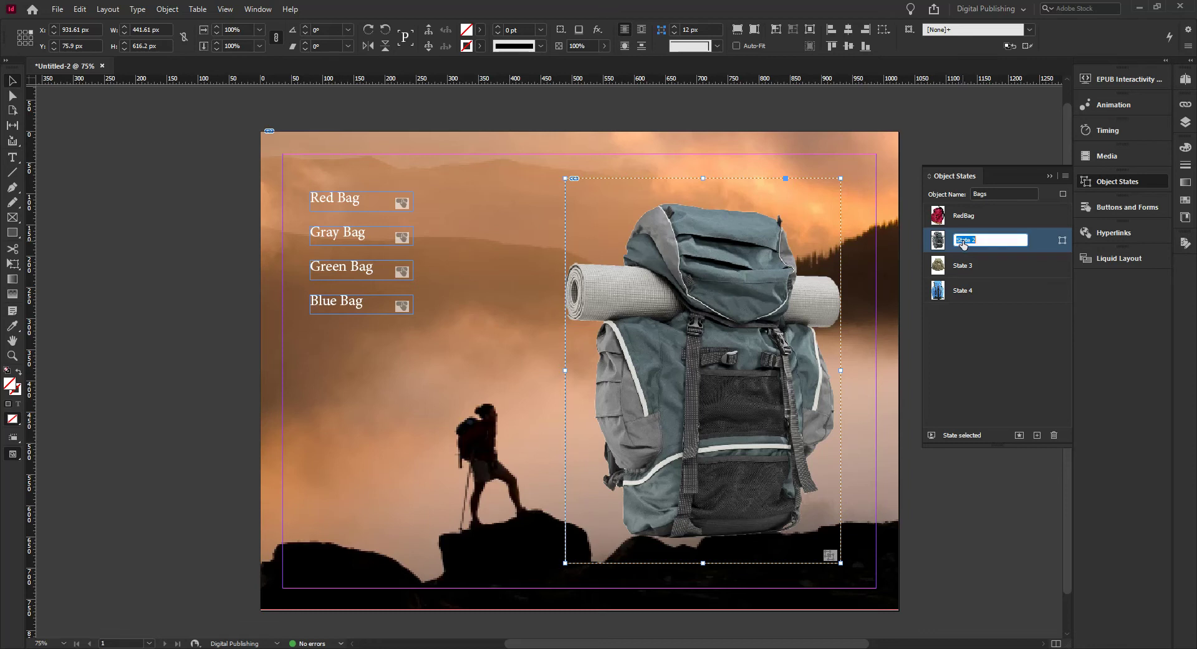
type("Gray")
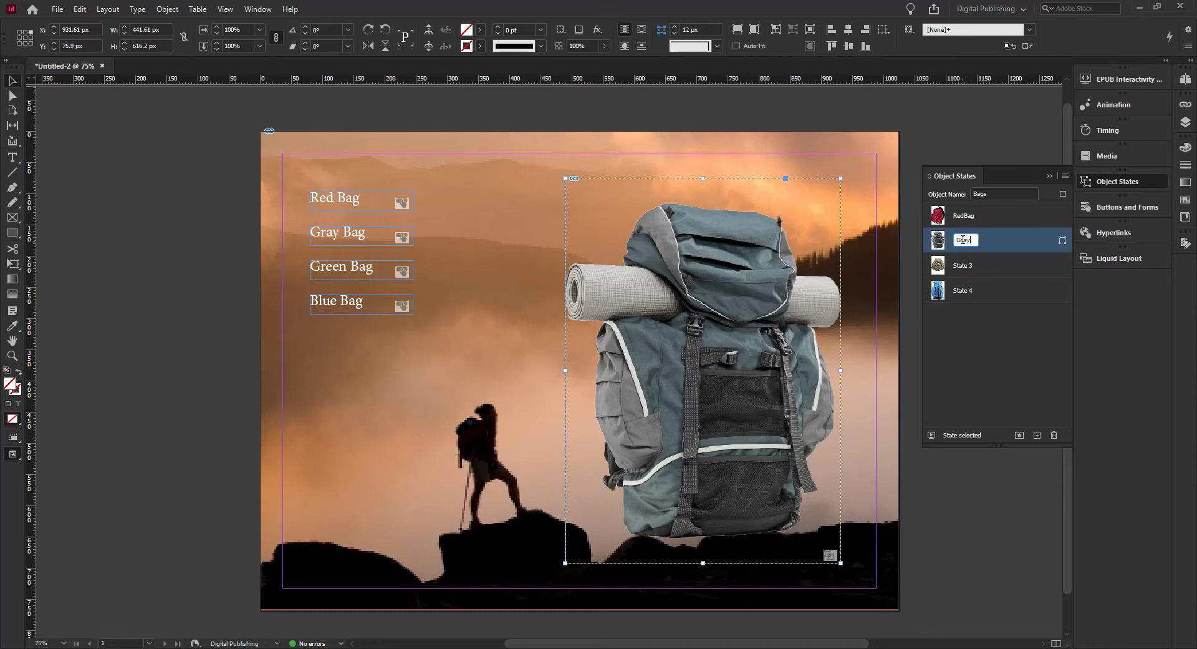
type("Bag")
key("Return")
Rename the green bag's state as GreenBag and the blue bag's state as BlueBag.
left_click(966, 267)
double_click(966, 267)
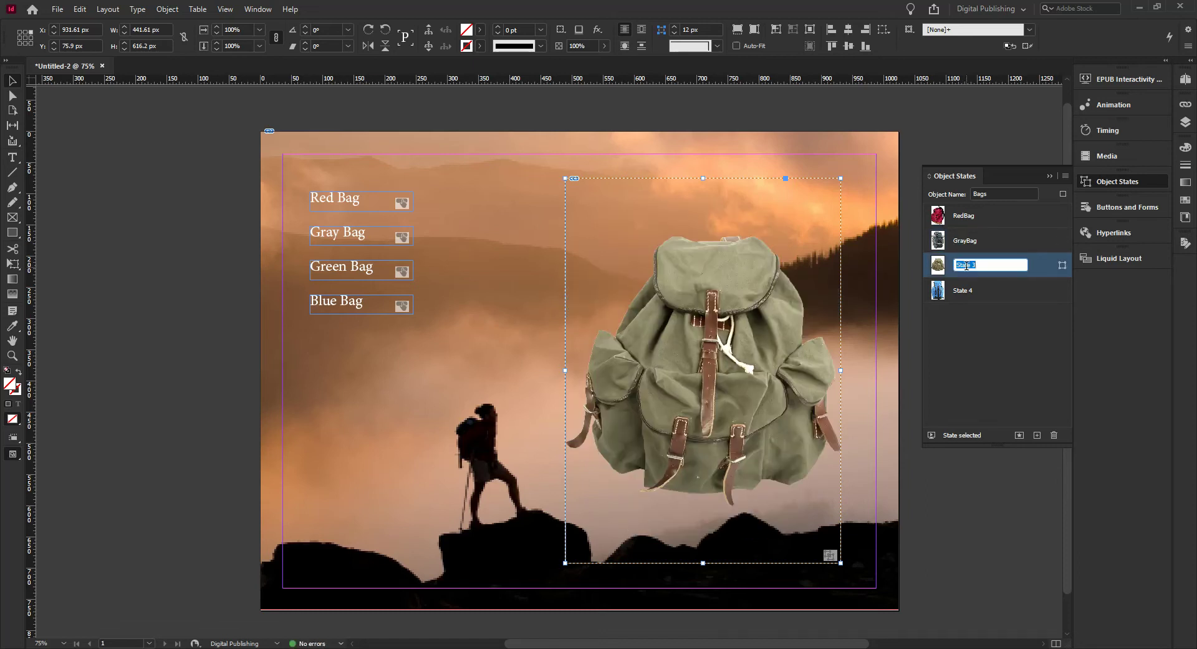
type("Gre")
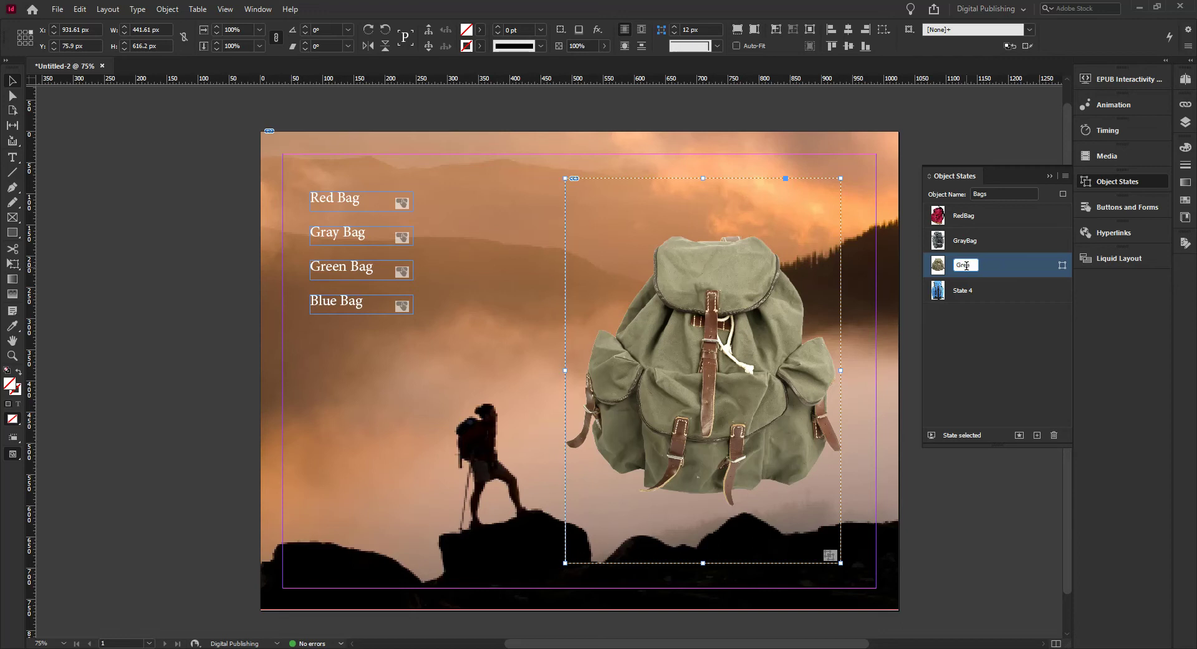
type("enBag")
key("Return")
left_click(964, 292)
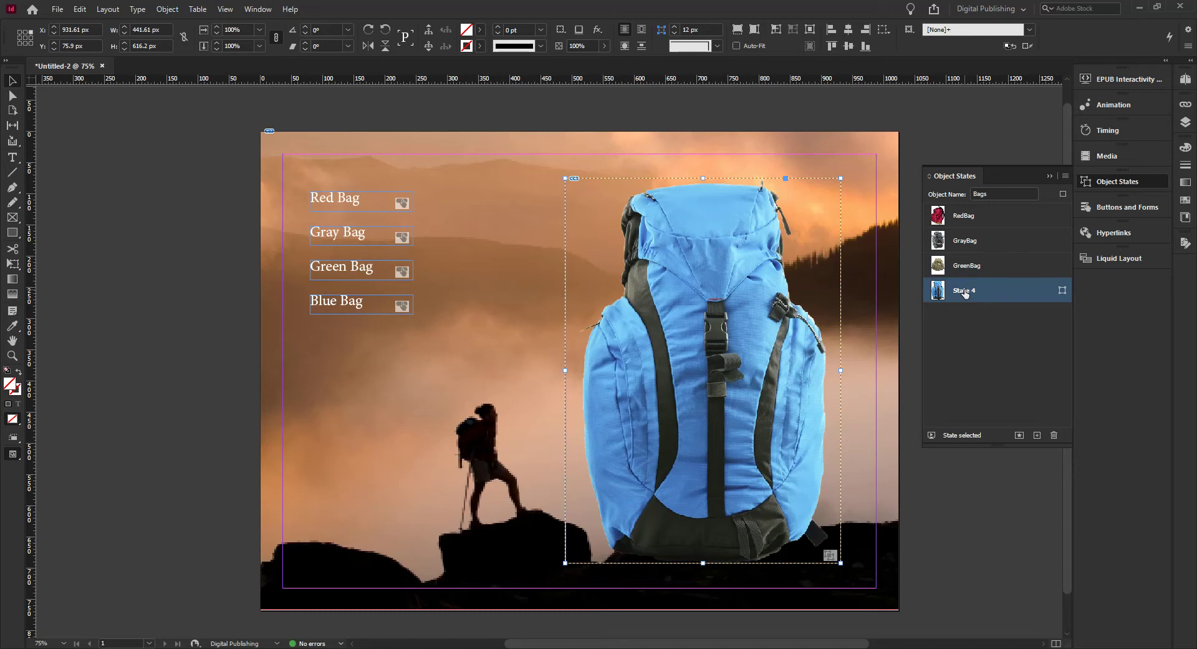
double_click(964, 290)
type("BlueBag")
key("Return")
Preview each of the four states of the Bags object in order, ending on RedBag.
left_click(986, 209)
left_click(986, 237)
left_click(983, 265)
left_click(983, 290)
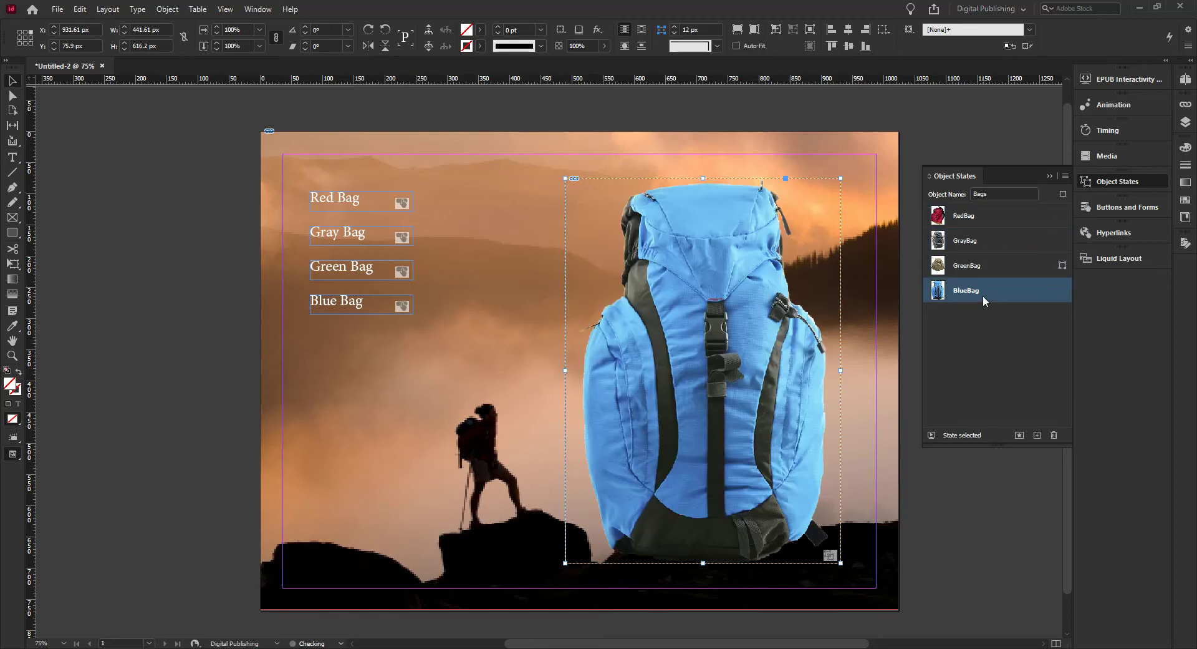
left_click(993, 216)
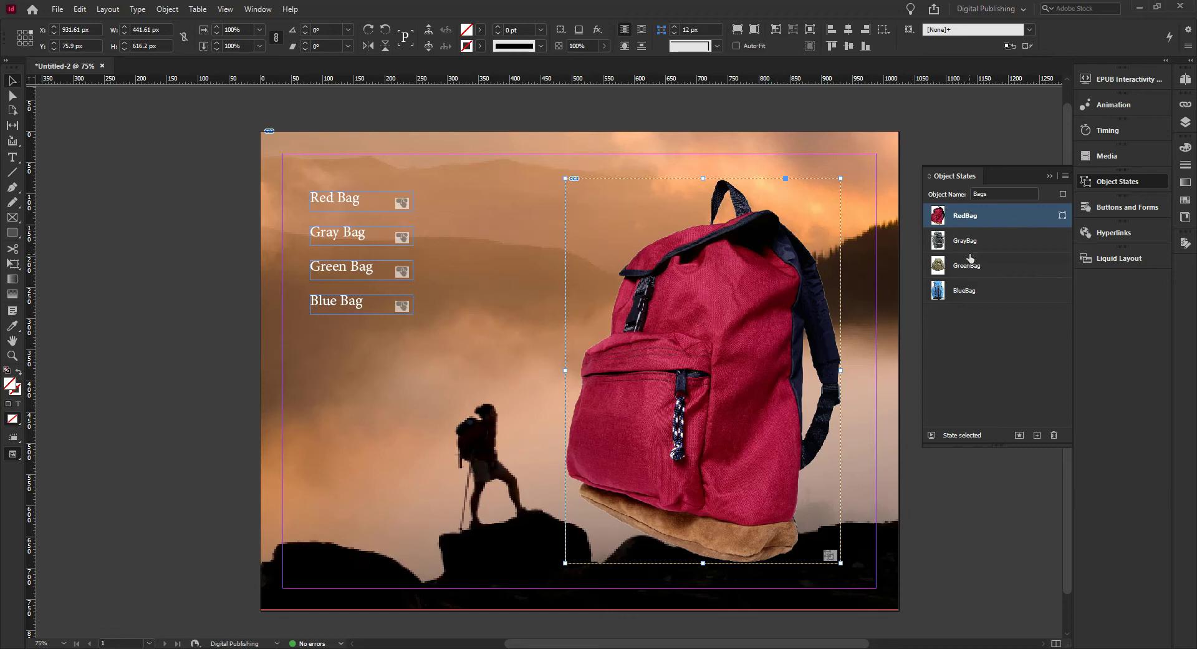
Move the RedBag state to the end of the state order, return it to first place and select it.
left_click_drag(977, 217, 982, 297)
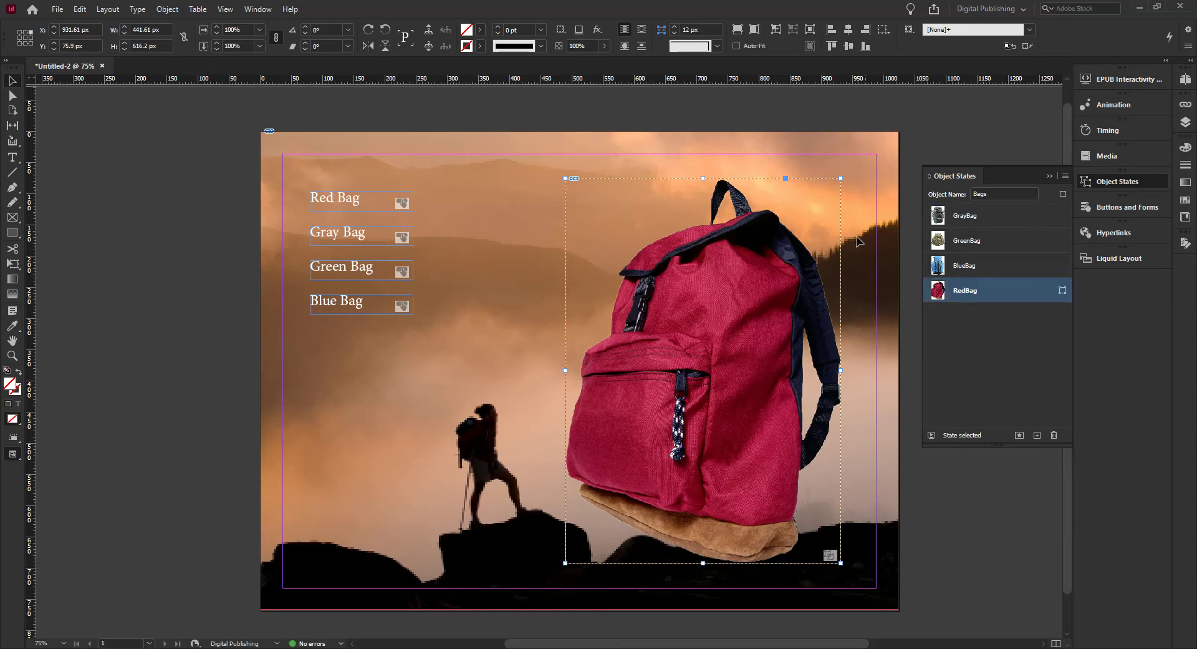
left_click(979, 215)
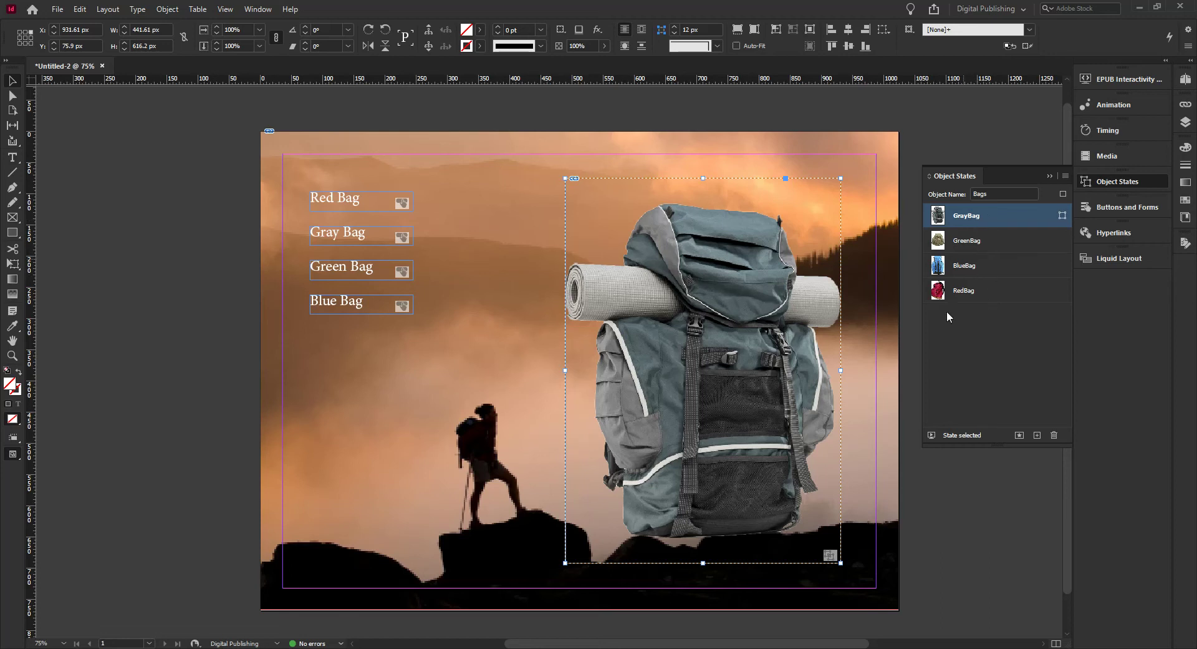
left_click_drag(961, 292, 967, 252)
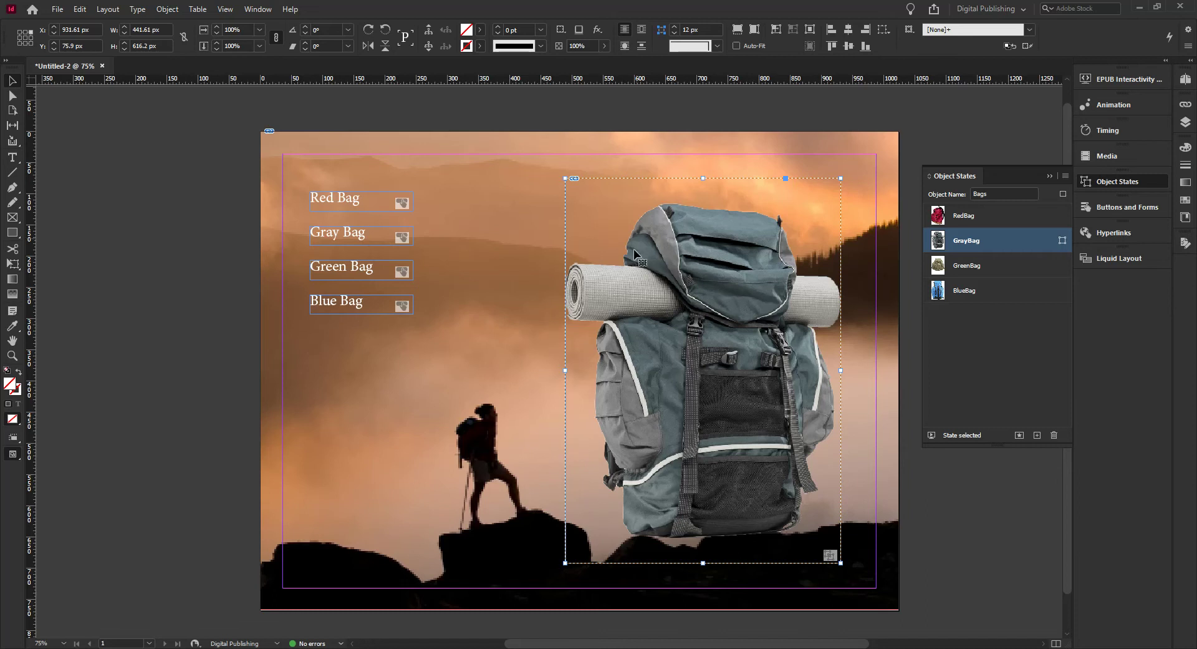
left_click(985, 215)
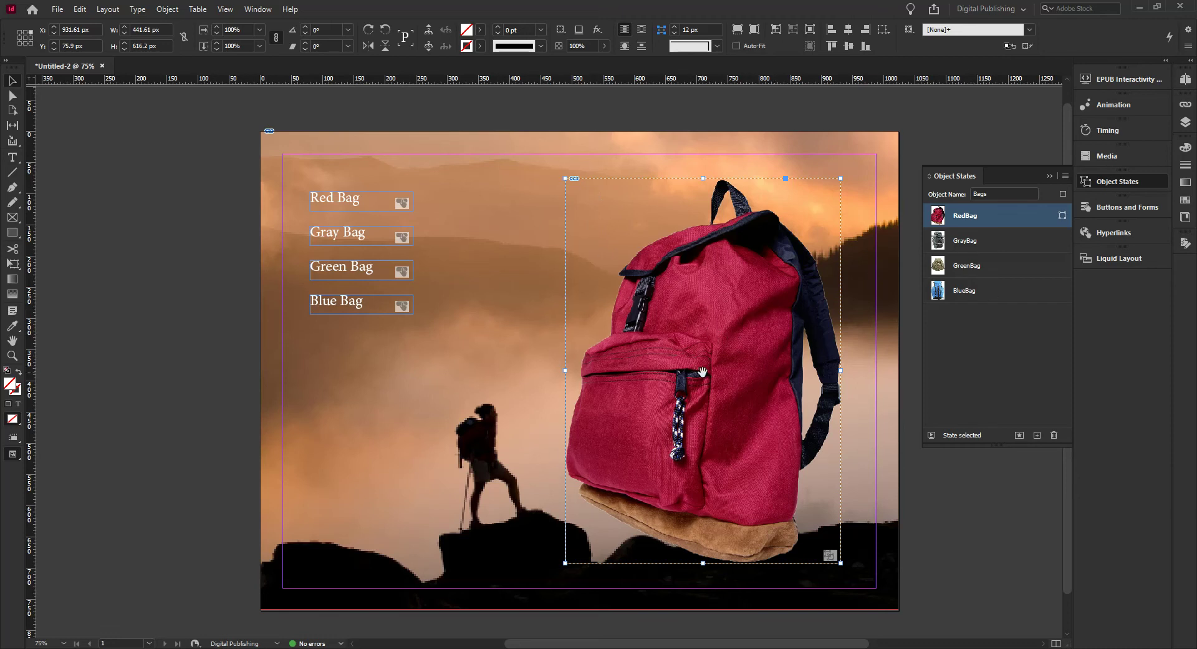
Draw a text frame just above the hiker, enter "Red Dragon" in it and select all its text.
left_click(13, 157)
left_click_drag(384, 370, 506, 399)
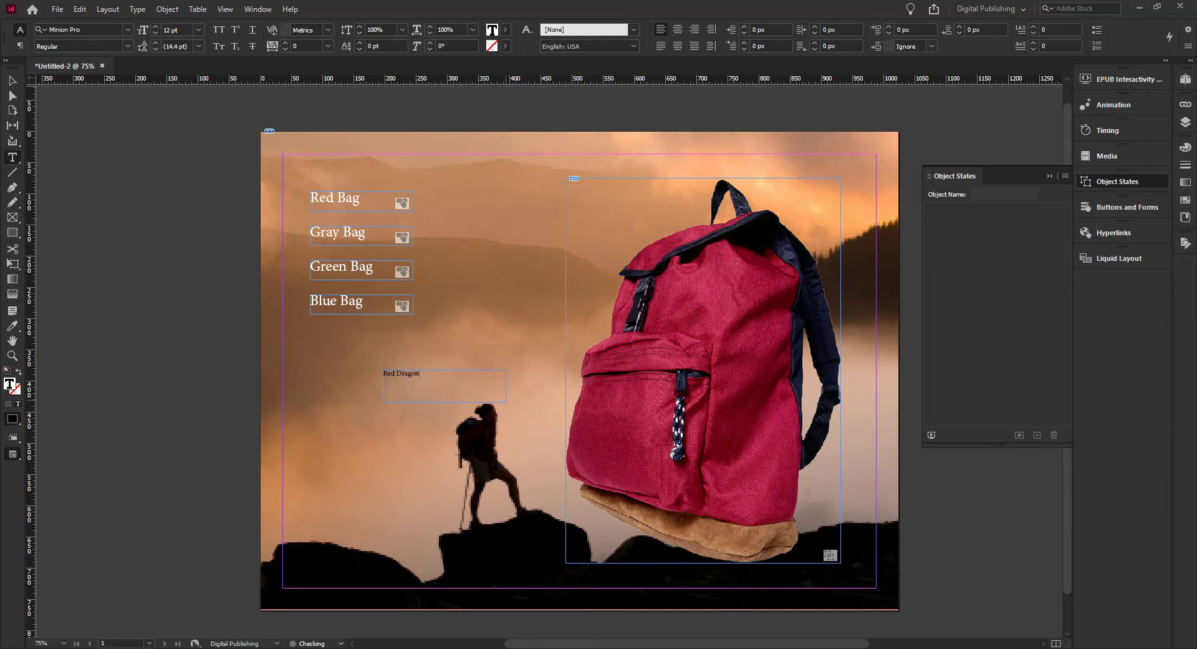
key("ctrl+a")
Start a new color swatch for the fill of the selected Red Dragon text.
left_click(506, 30)
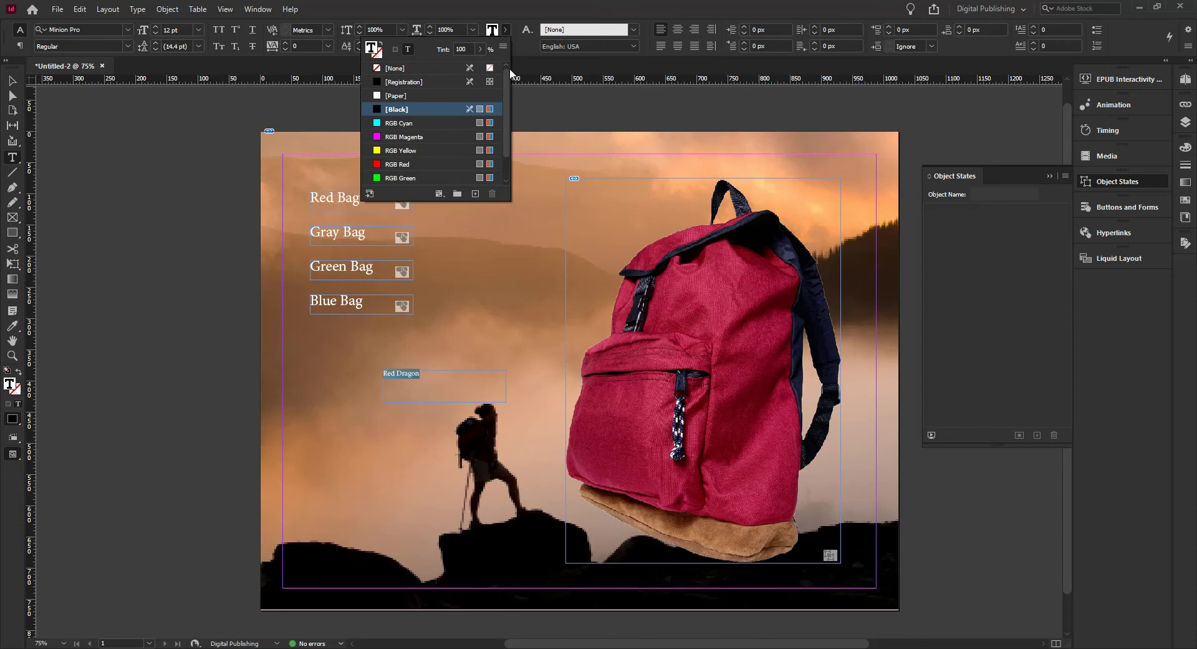
left_click_drag(508, 82, 503, 144)
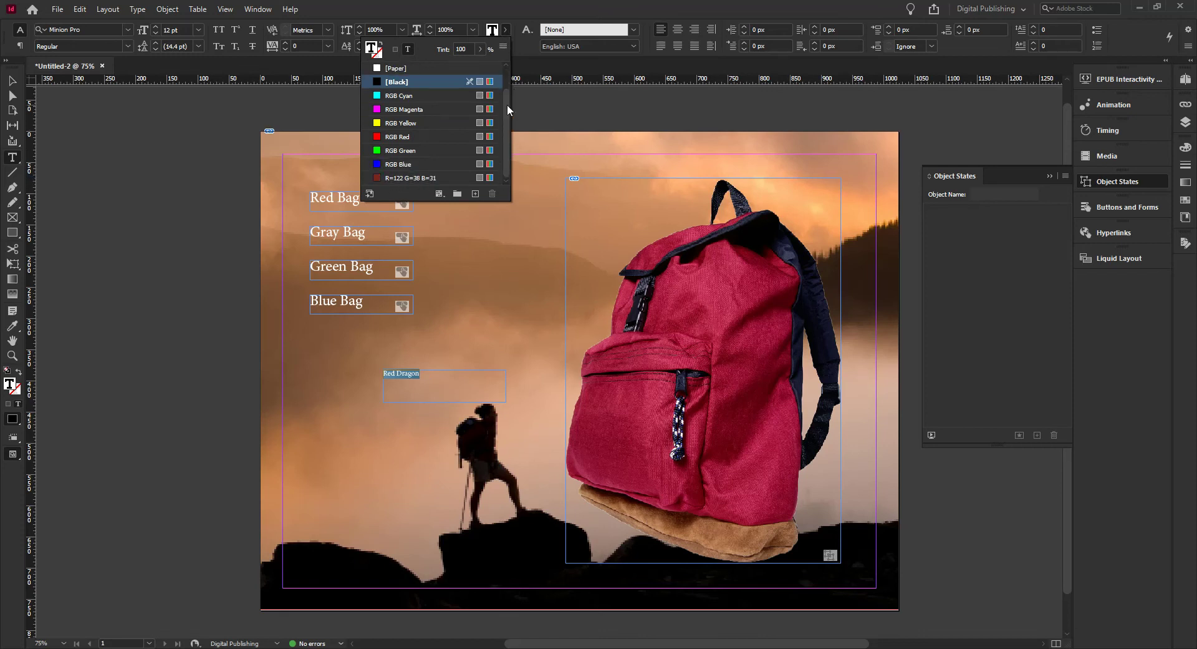
left_click_drag(508, 99, 505, 61)
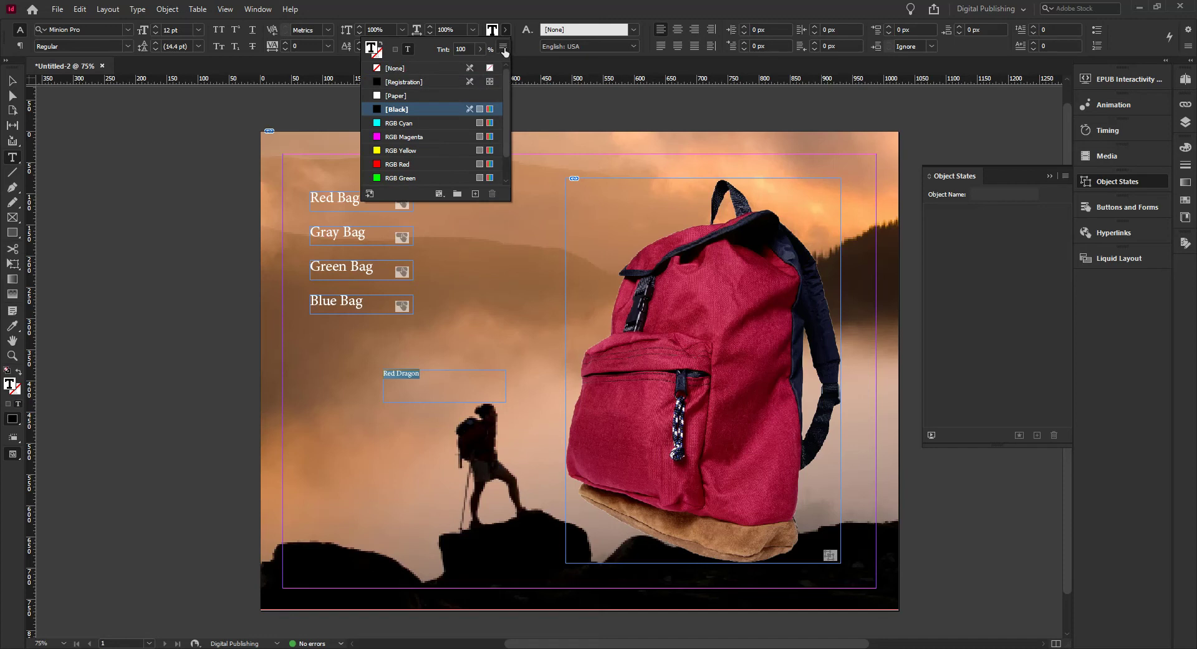
left_click(504, 47)
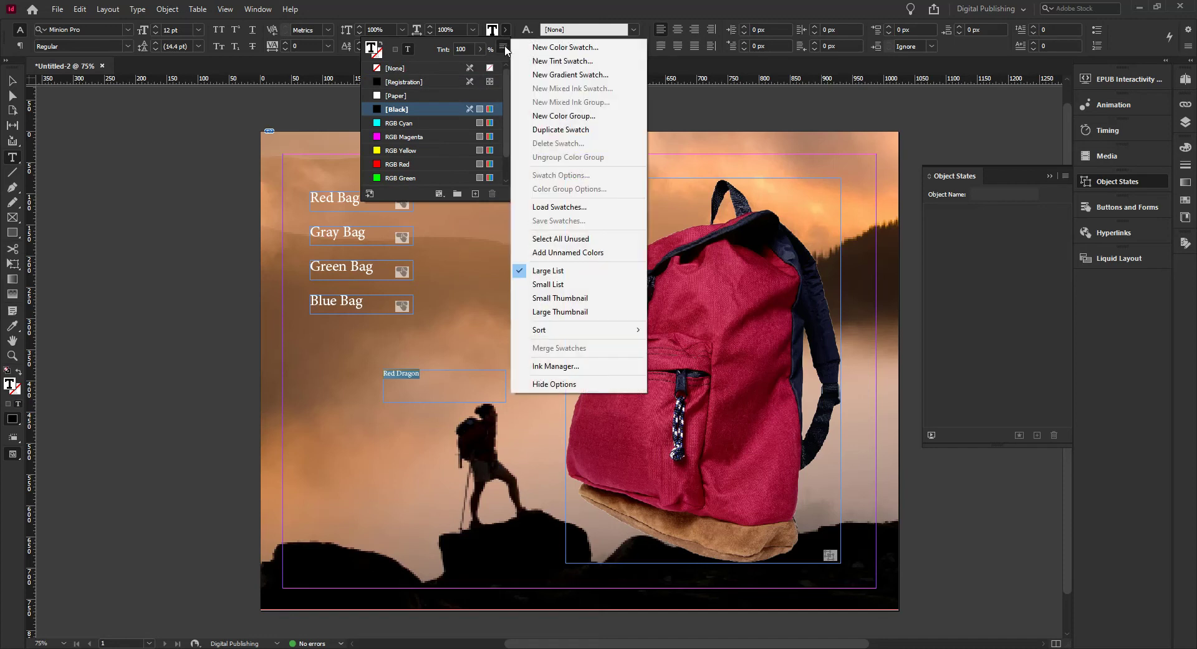
left_click(565, 47)
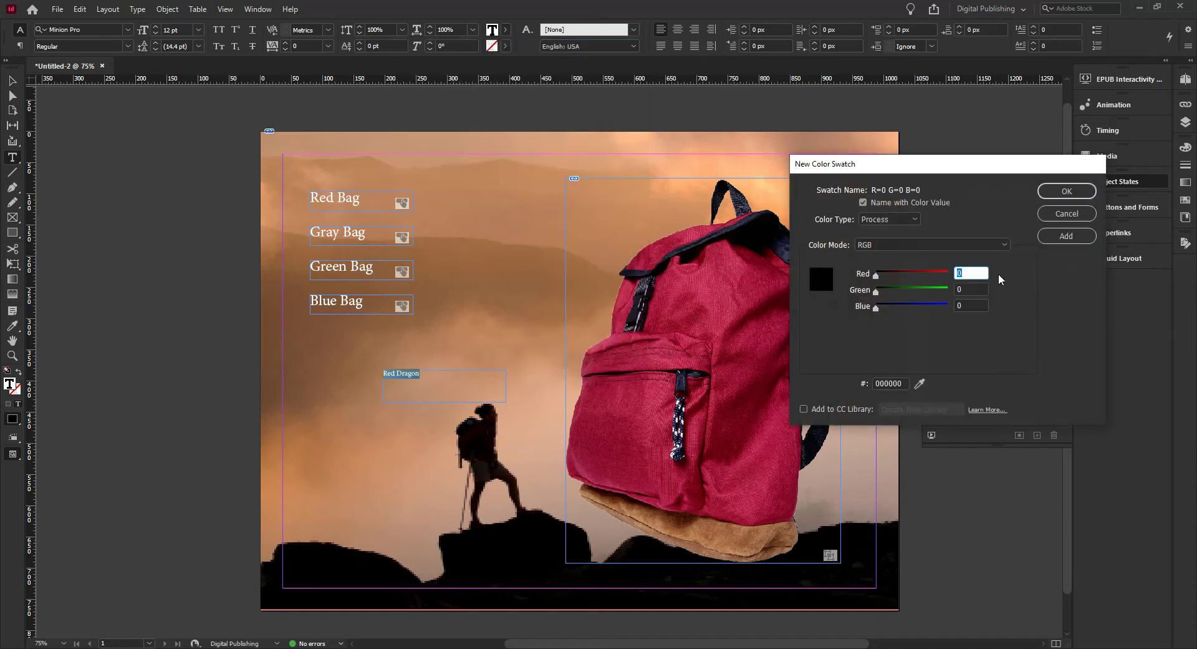
Try a brown mix of R=116 G=48 B=17 for the new swatch.
left_click(920, 275)
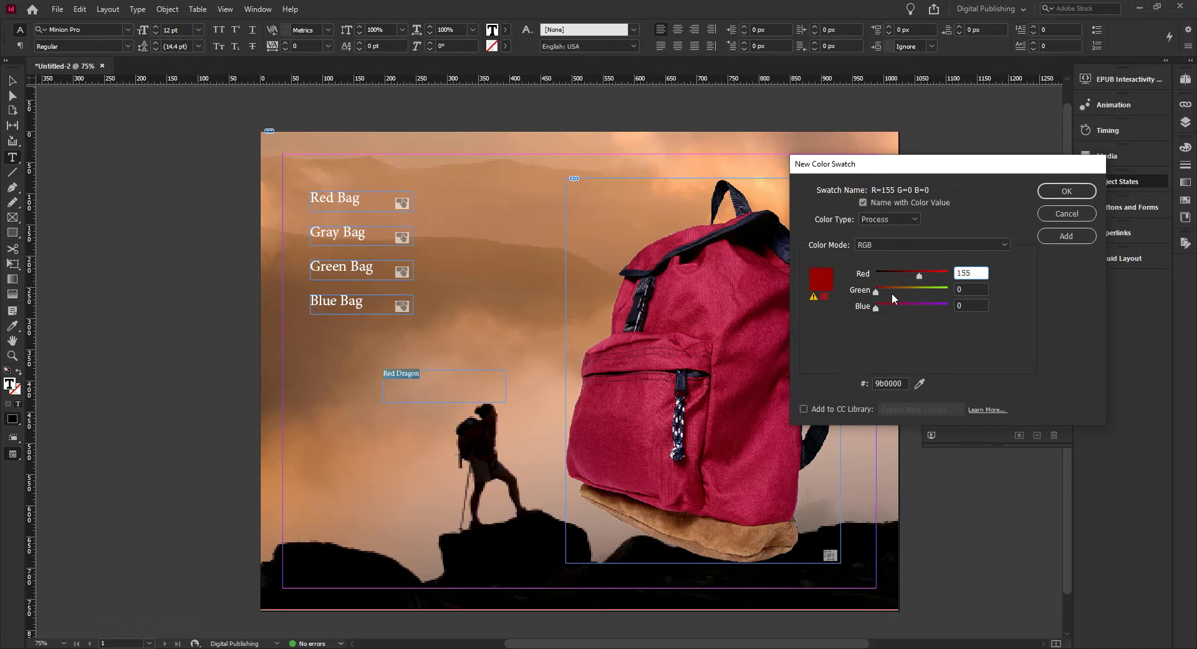
left_click(898, 289)
left_click(892, 307)
left_click(892, 291)
left_click_drag(919, 279, 881, 308)
left_click_drag(843, 163, 906, 164)
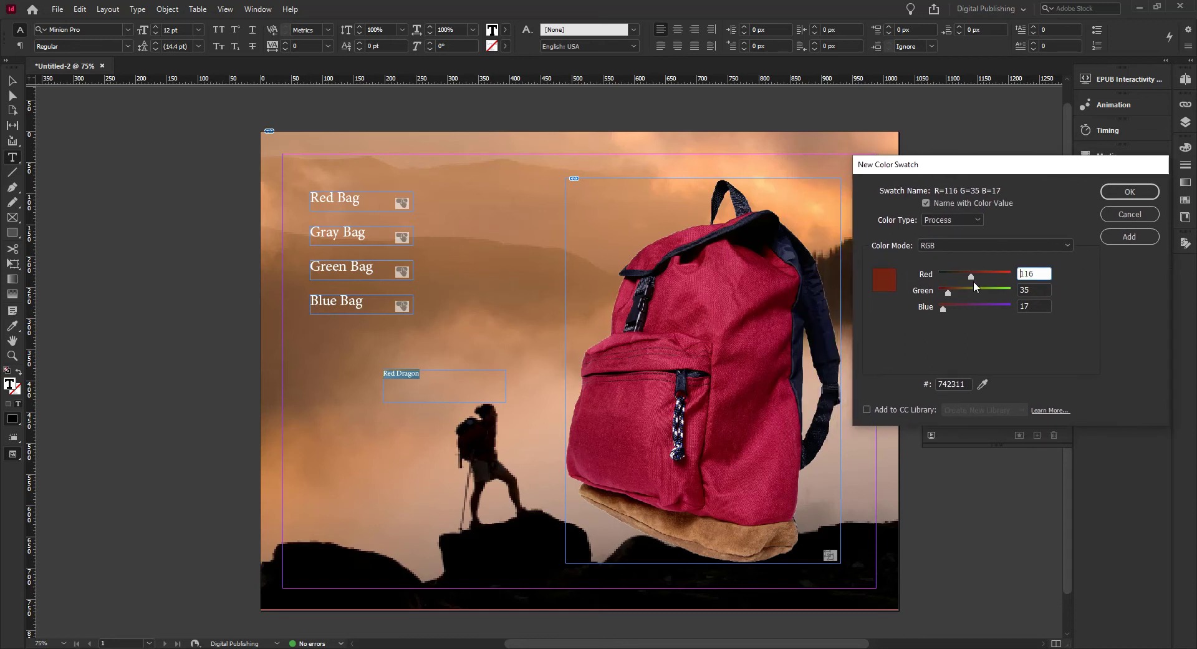
left_click_drag(945, 291, 952, 294)
Look through the color modes available for the swatch and check the option for naming it without its color value.
left_click(997, 243)
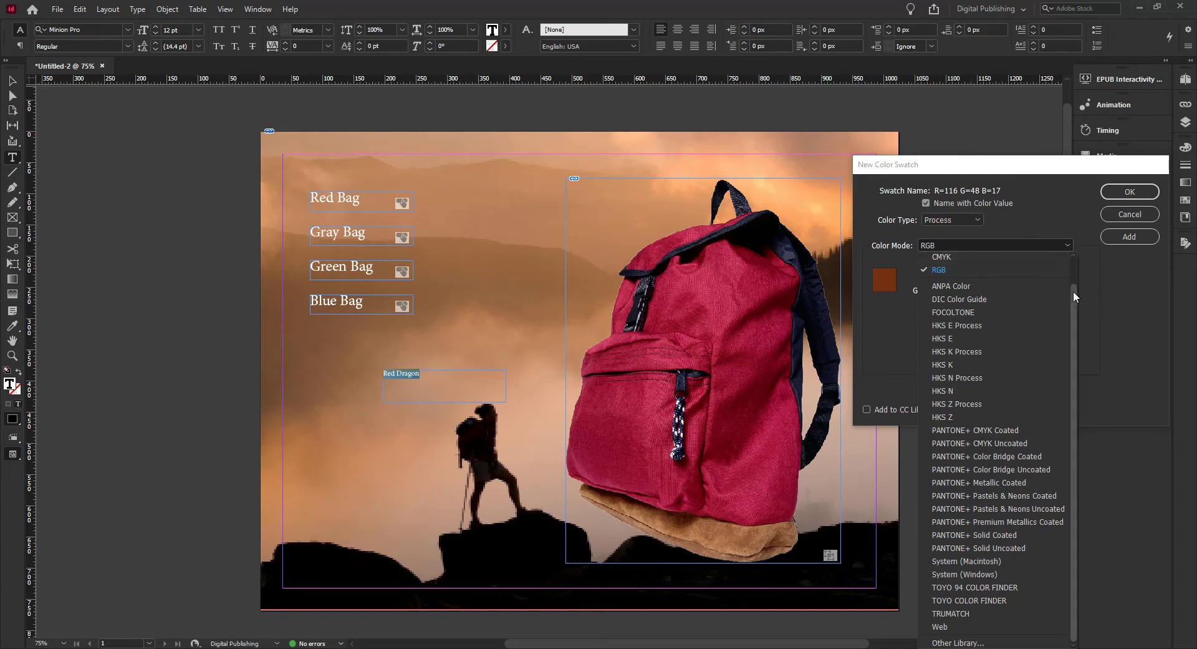
left_click_drag(1073, 291, 1072, 267)
left_click(1093, 289)
left_click(1042, 242)
left_click(1099, 271)
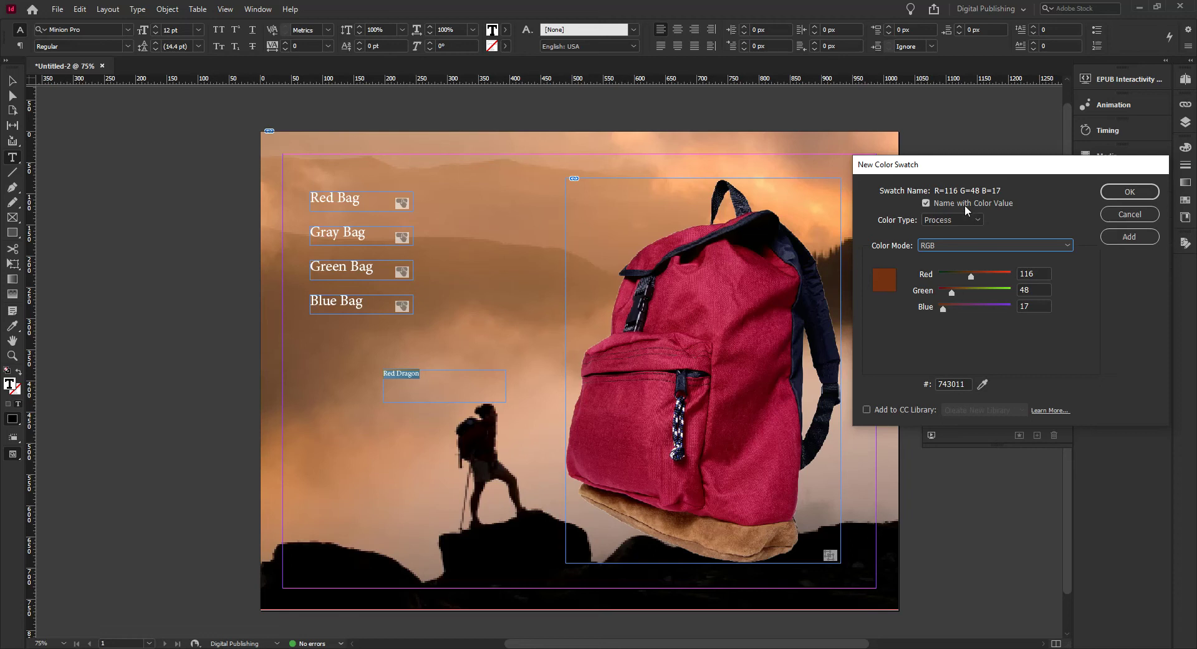
left_click(926, 203)
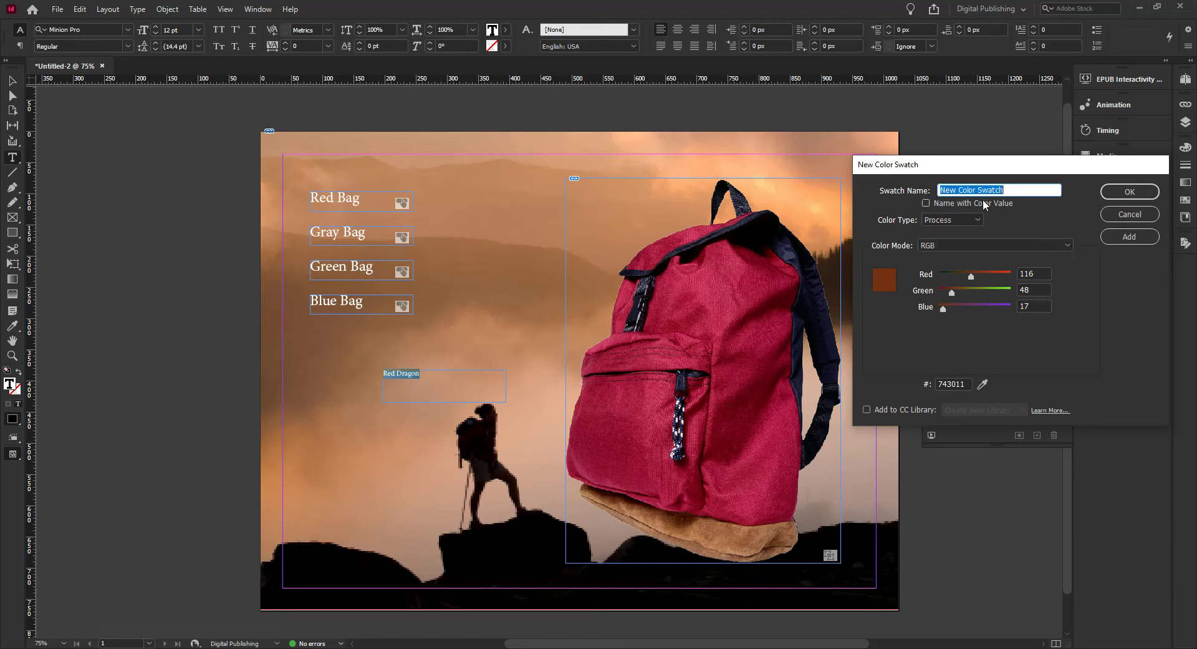
left_click(926, 203)
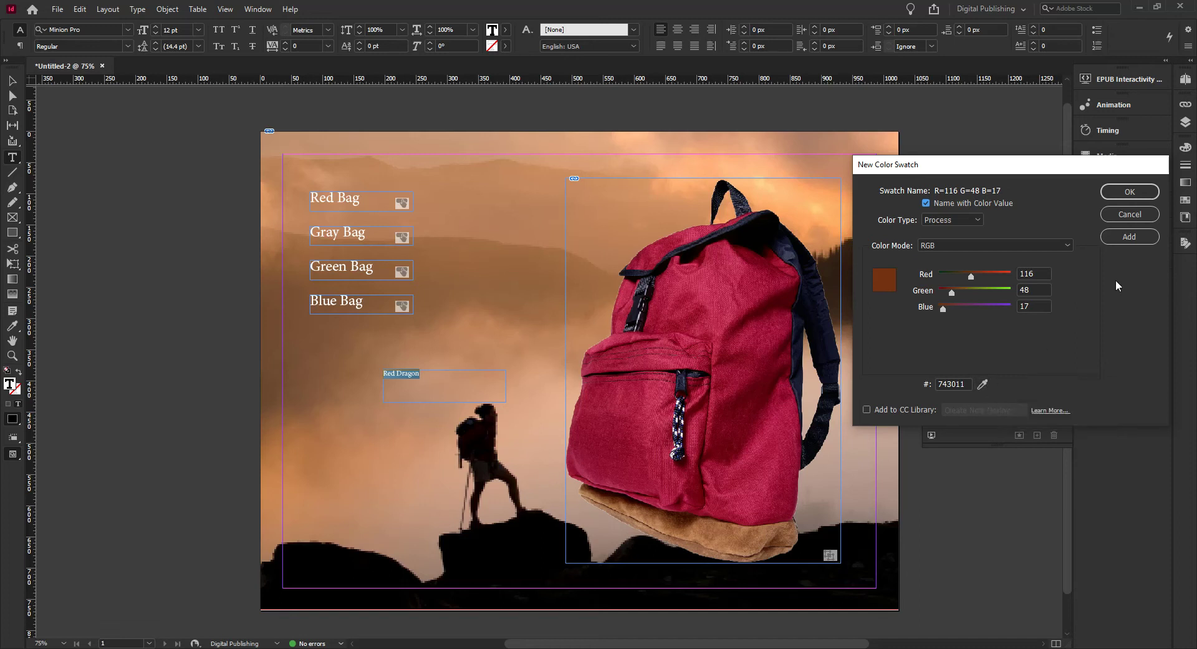
Darken the swatch to R=85 G=25 B=18, add it and apply it to the Red Dragon text.
left_click(1131, 237)
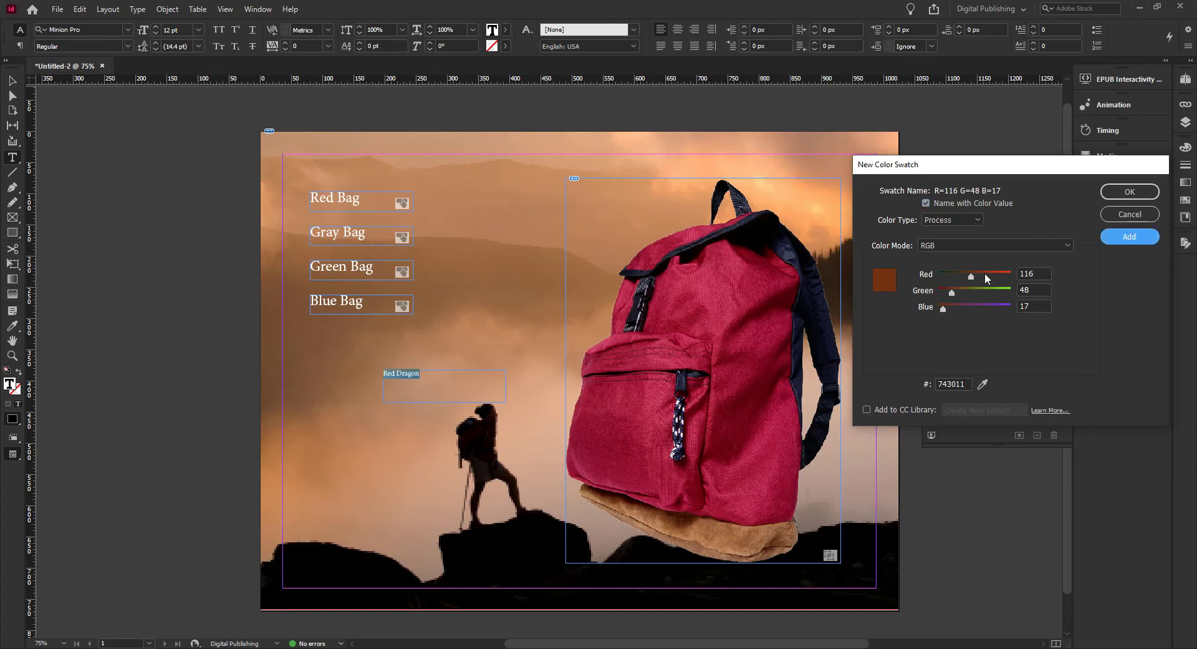
left_click_drag(953, 293, 934, 308)
left_click(888, 298)
left_click_drag(970, 280, 962, 275)
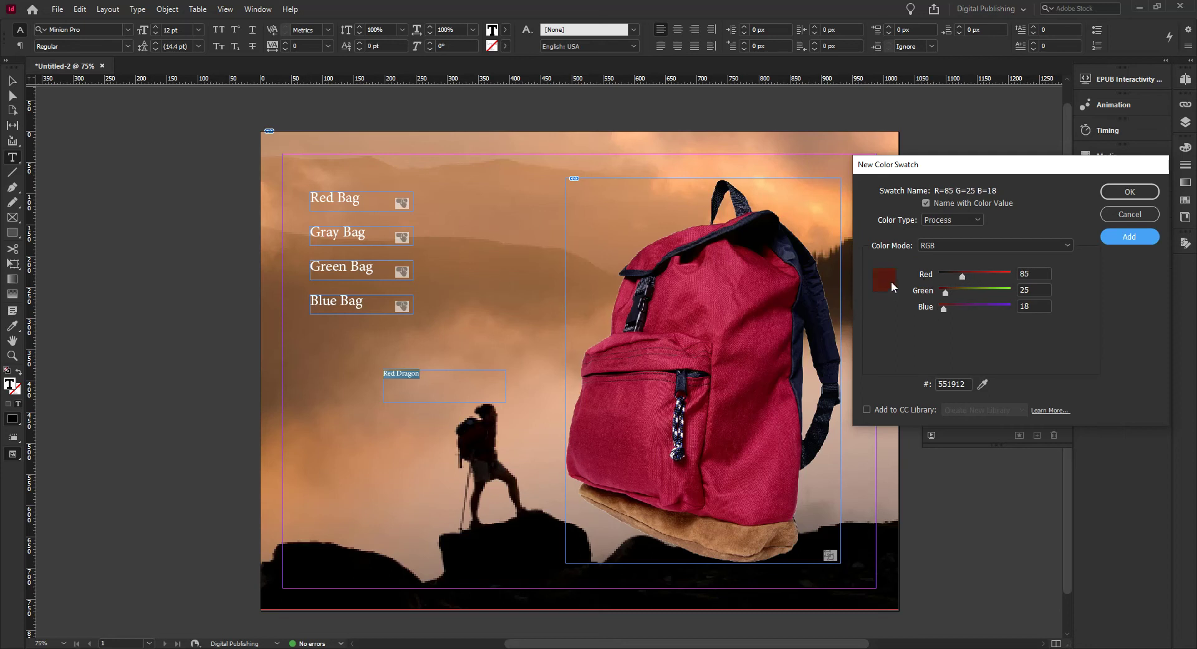
left_click(1126, 241)
left_click(1128, 193)
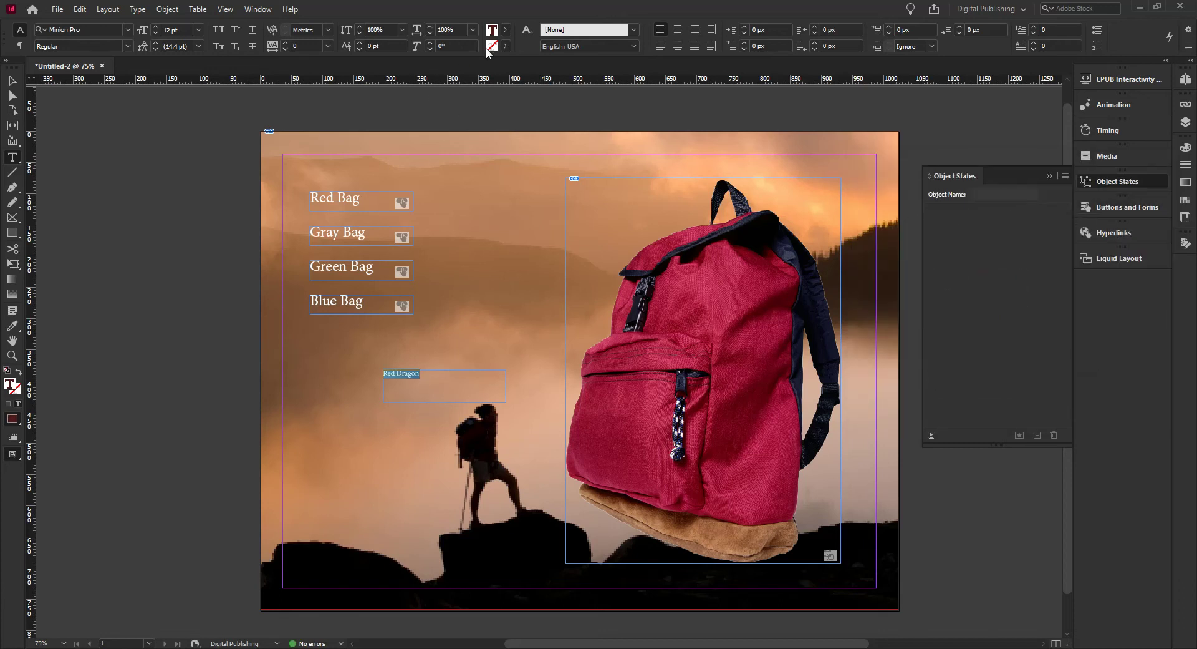
Set the Red Dragon text to 36 pt and place its frame beside the top handle of the red bag.
left_click(506, 29)
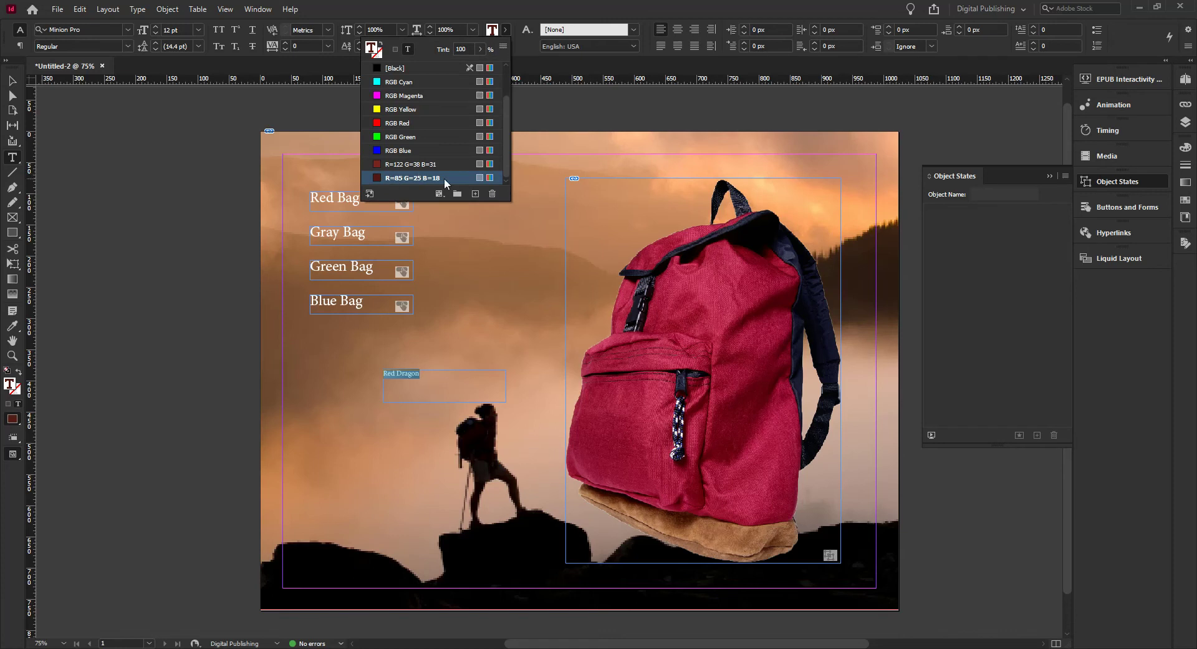
left_click(408, 374)
left_click_drag(426, 375, 371, 374)
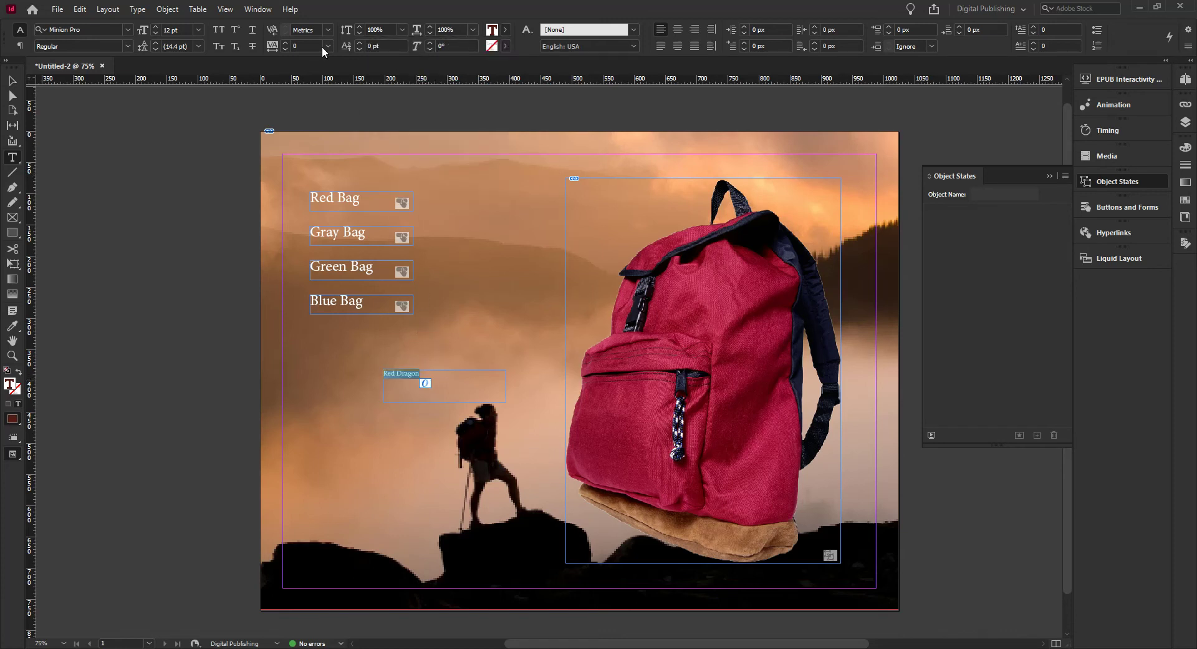
left_click(199, 29)
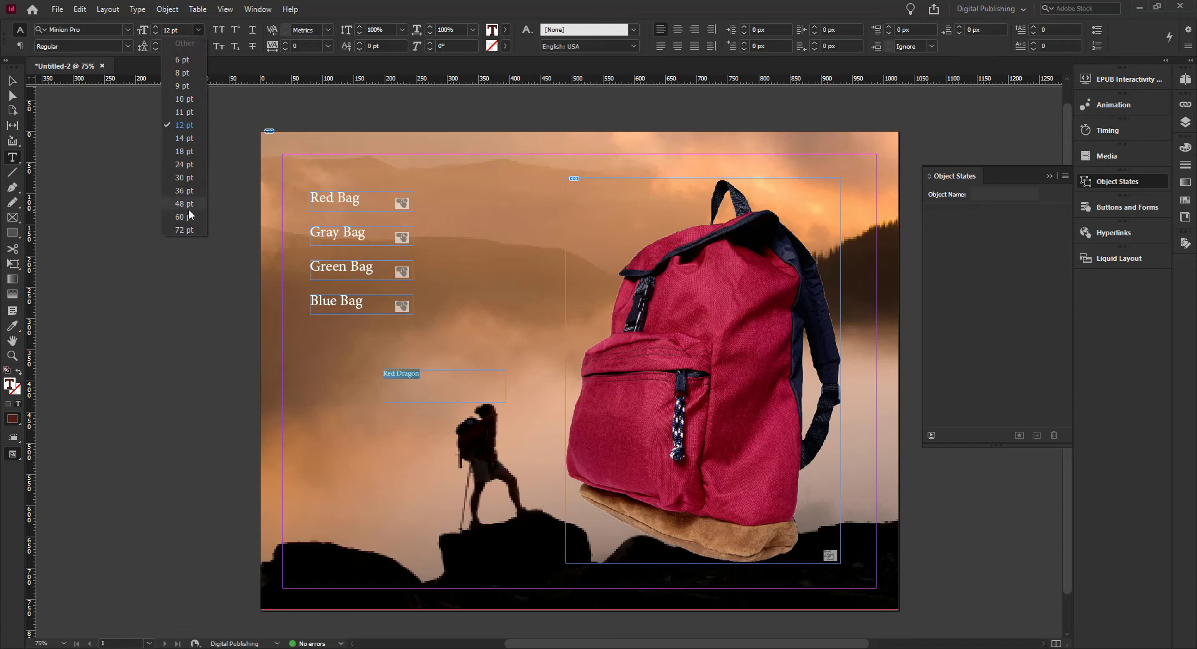
left_click(184, 190)
key("Escape")
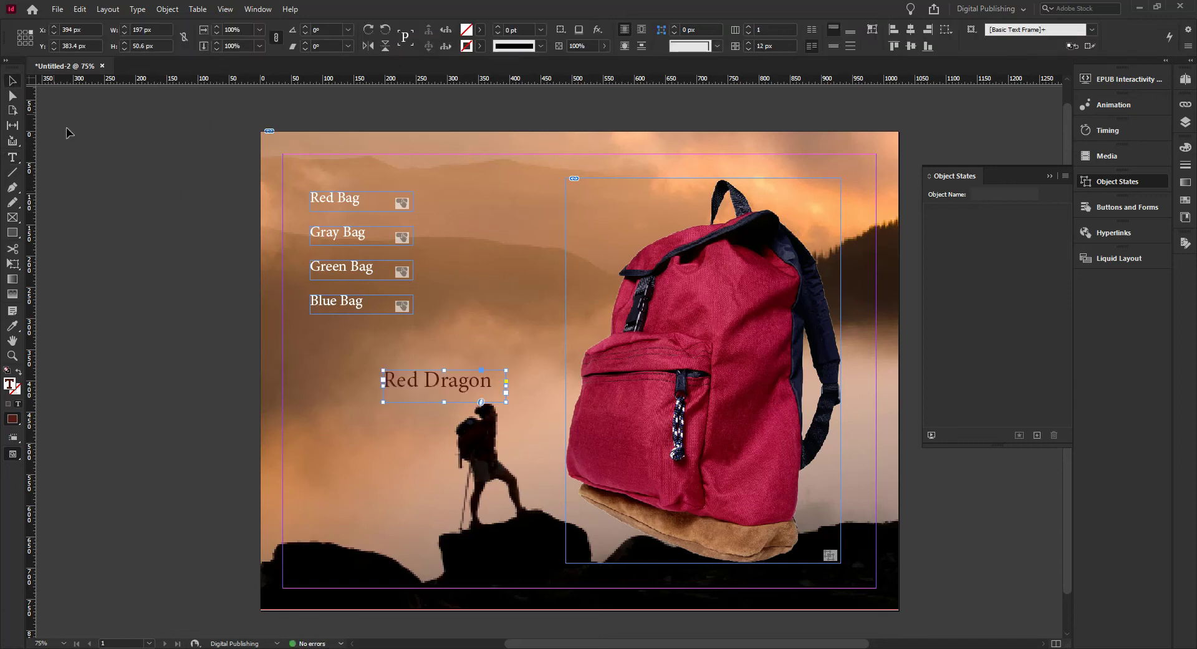
left_click_drag(428, 381, 618, 197)
left_click(335, 401)
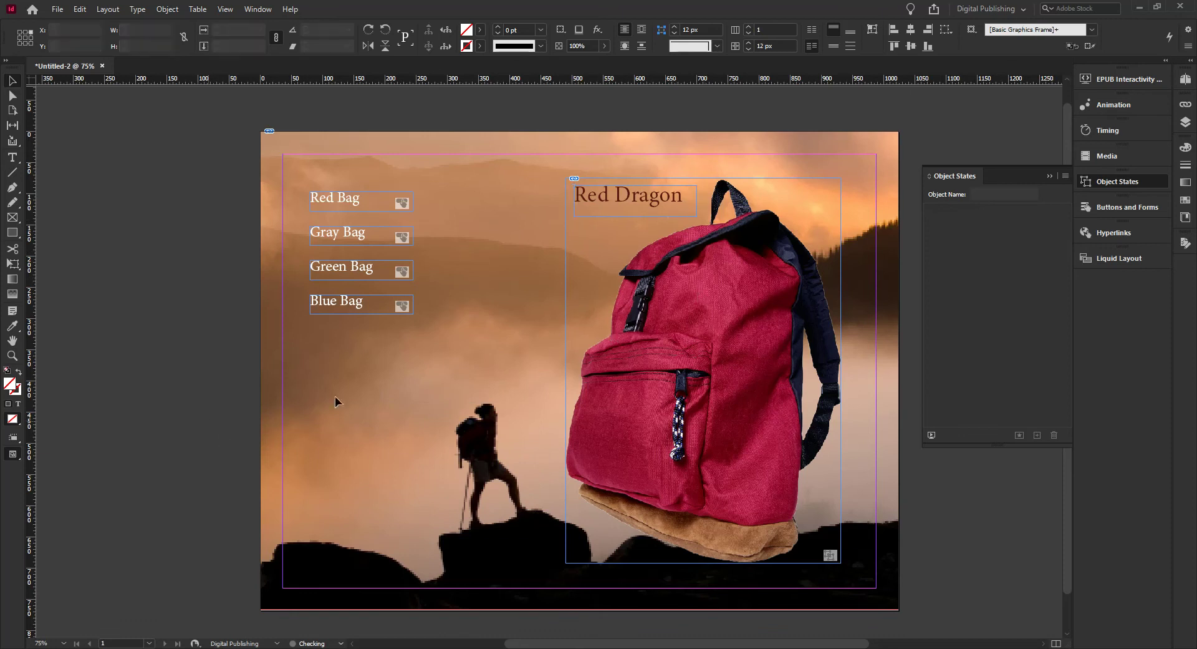
Try moving the Bags object toward the hiker and undo the move.
left_click(634, 336)
left_click_drag(709, 306, 520, 400)
key("ctrl+z")
Select the Bags object and examine the document's layers, checking the visibility and lock of Layer 2 and the contents of Layer 1.
left_click(626, 200)
left_click(759, 290)
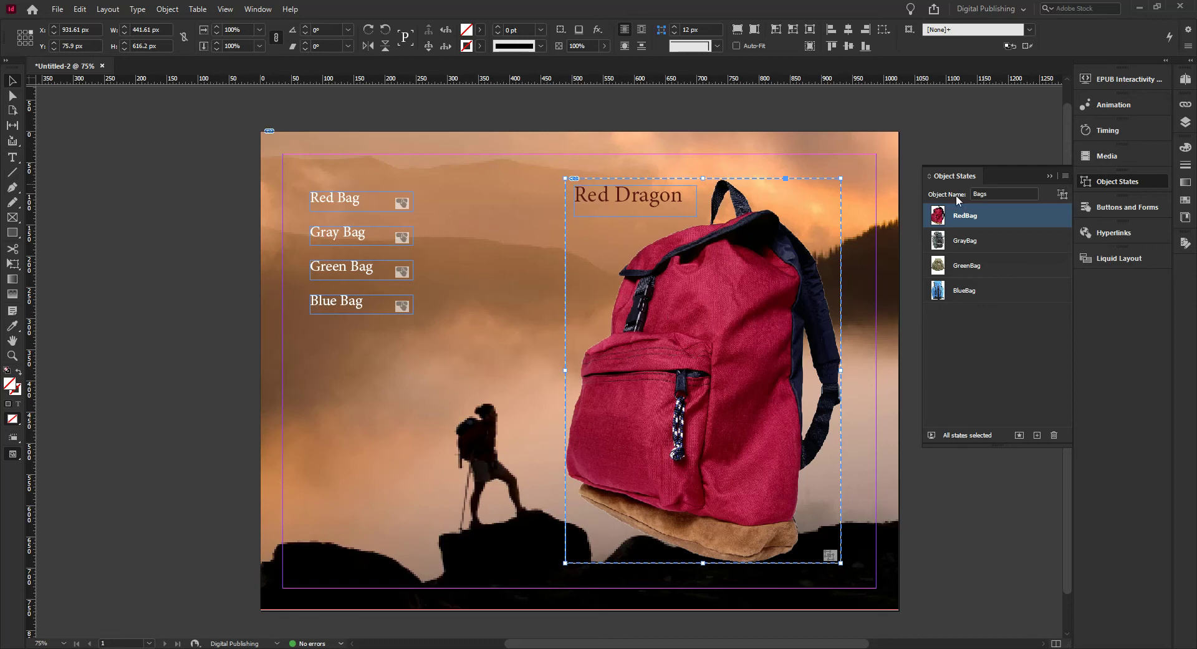
left_click(1184, 124)
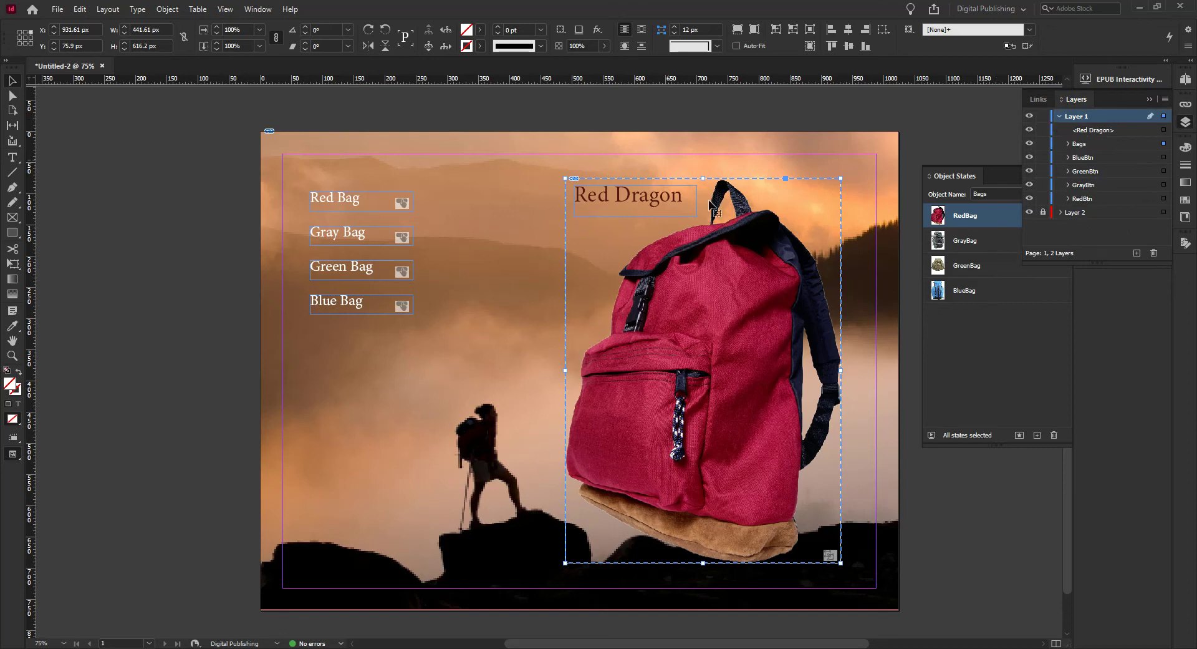
left_click(1060, 117)
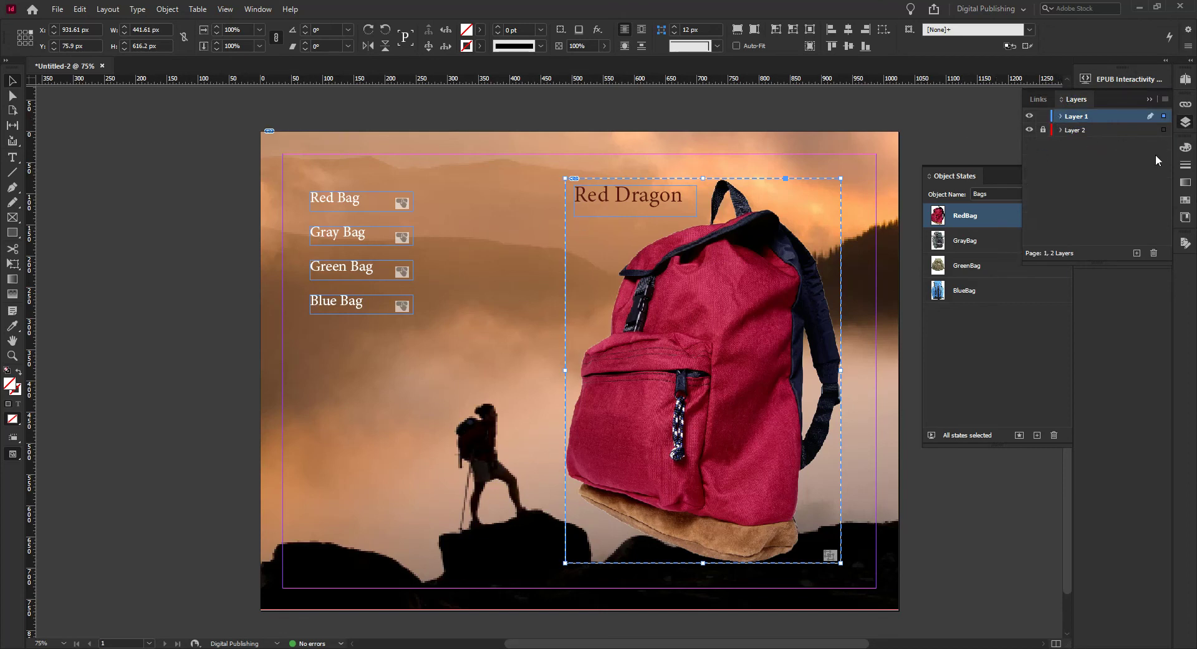
left_click(1029, 129)
left_click(1029, 129)
left_click(1043, 129)
left_click(1060, 116)
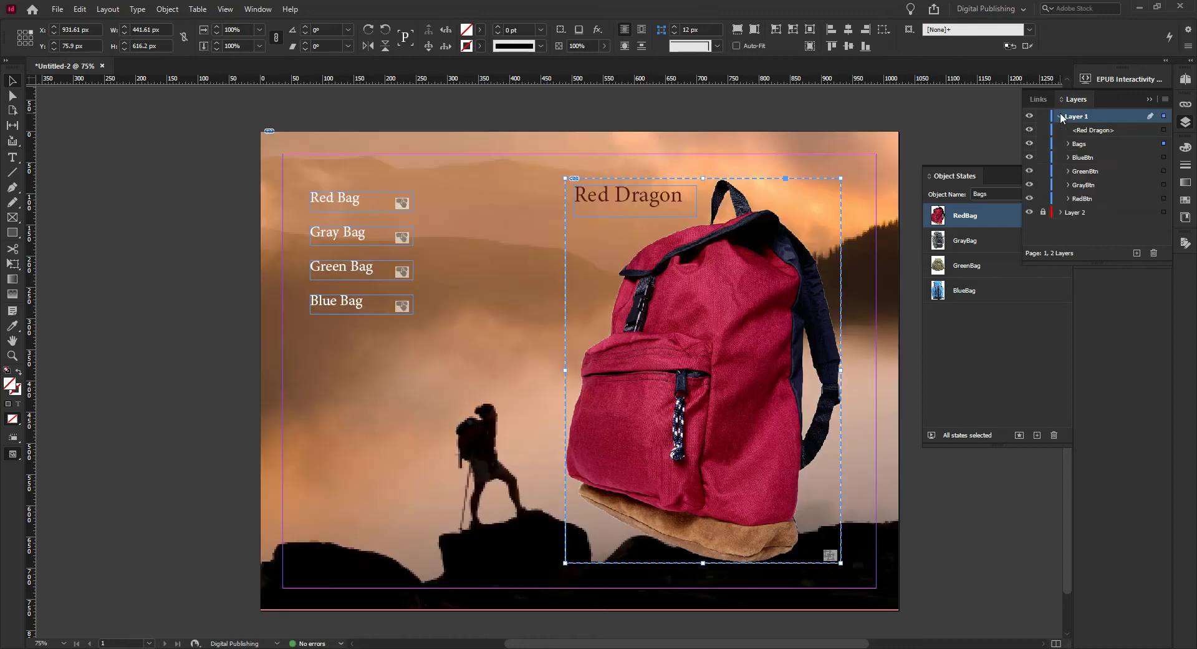
Check which page objects correspond to the Red Dragon, Bags and BlueBtn entries in Layer 1.
left_click(1091, 131)
left_click(649, 196)
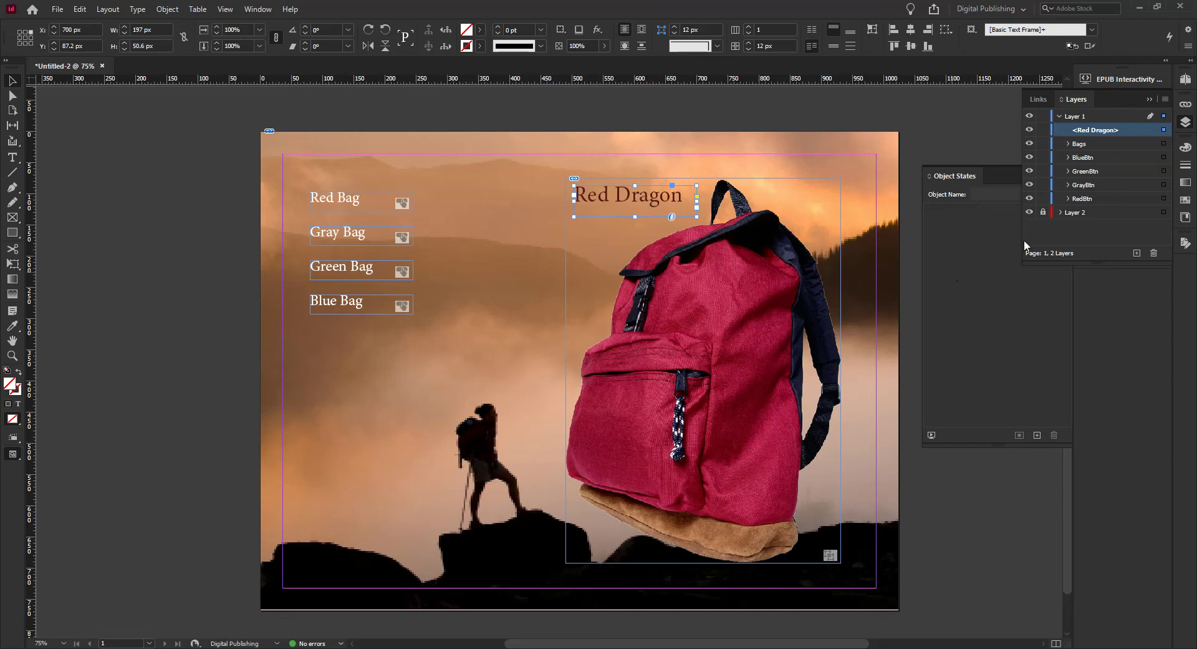
left_click(1082, 145)
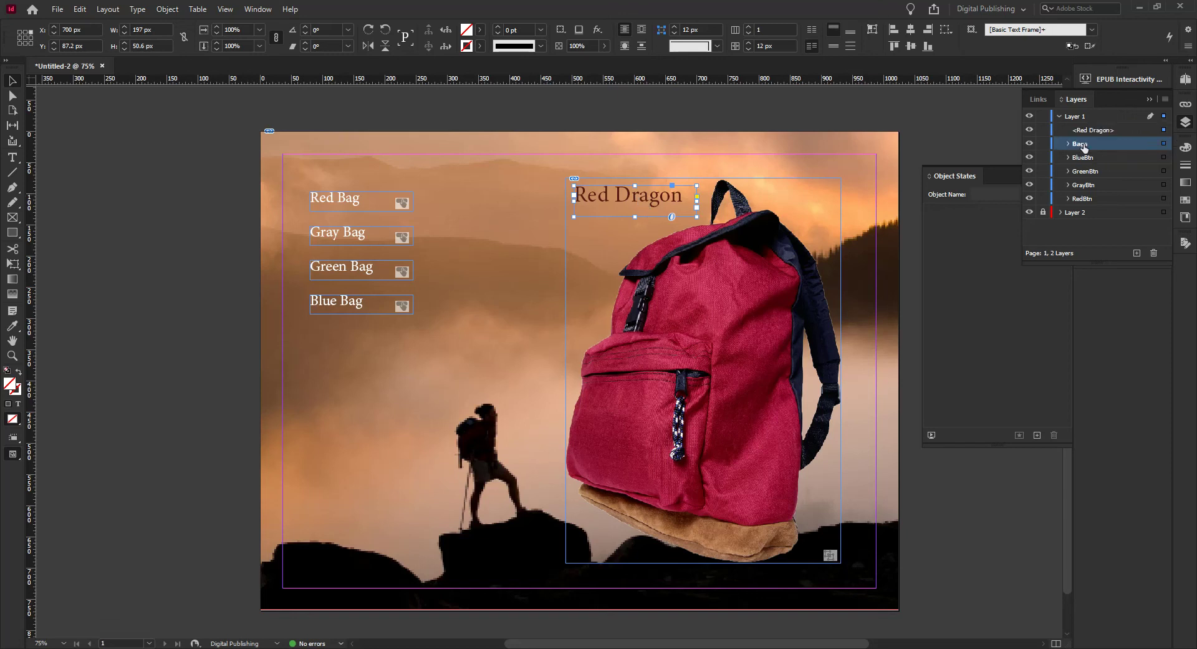
left_click(1165, 144)
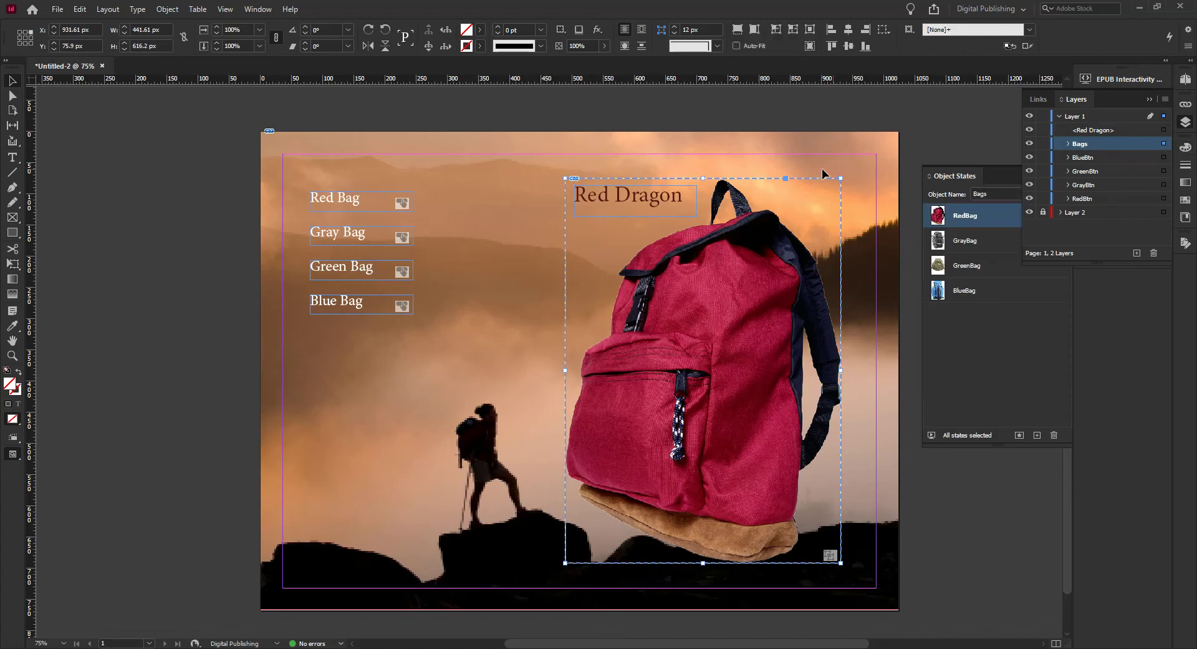
left_click(1086, 160)
left_click(1164, 158)
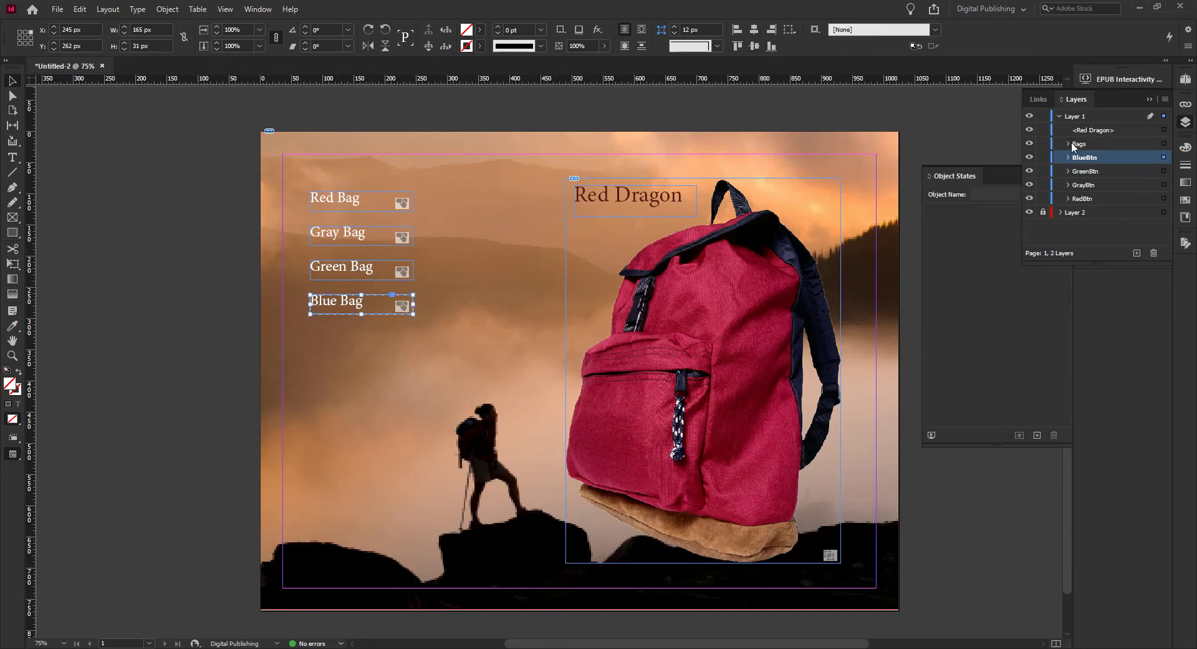
Examine the contents listed under Bags in Layer 1 while switching through the GrayBag, GreenBag and BlueBag states.
left_click(768, 204)
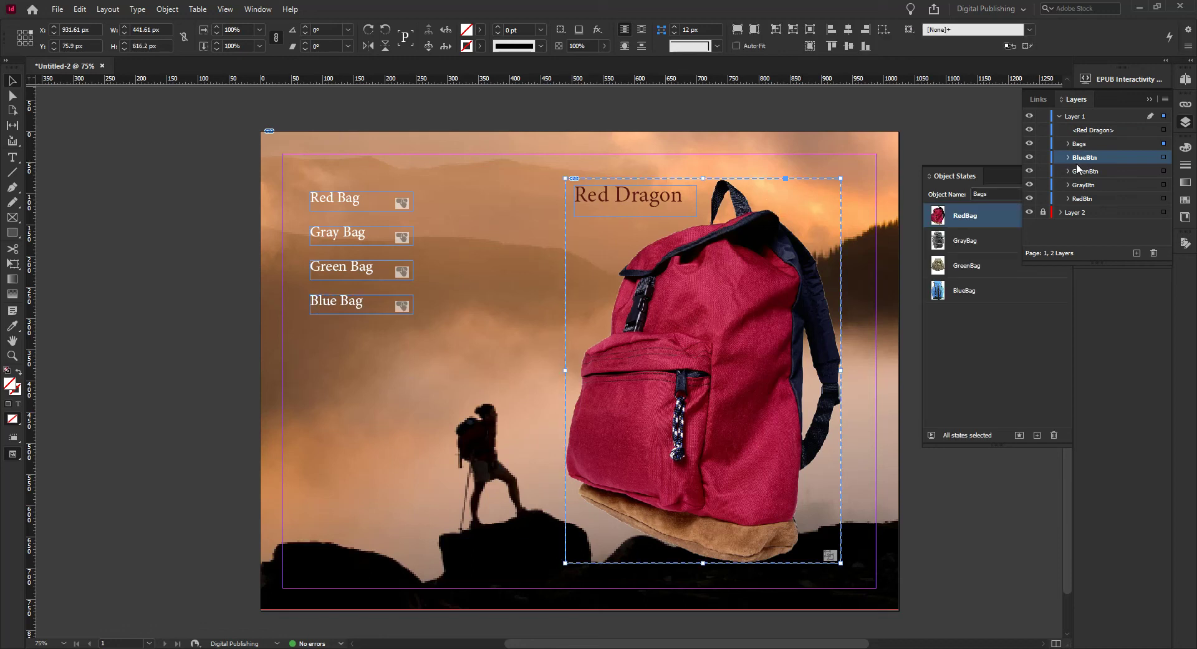
left_click(1068, 143)
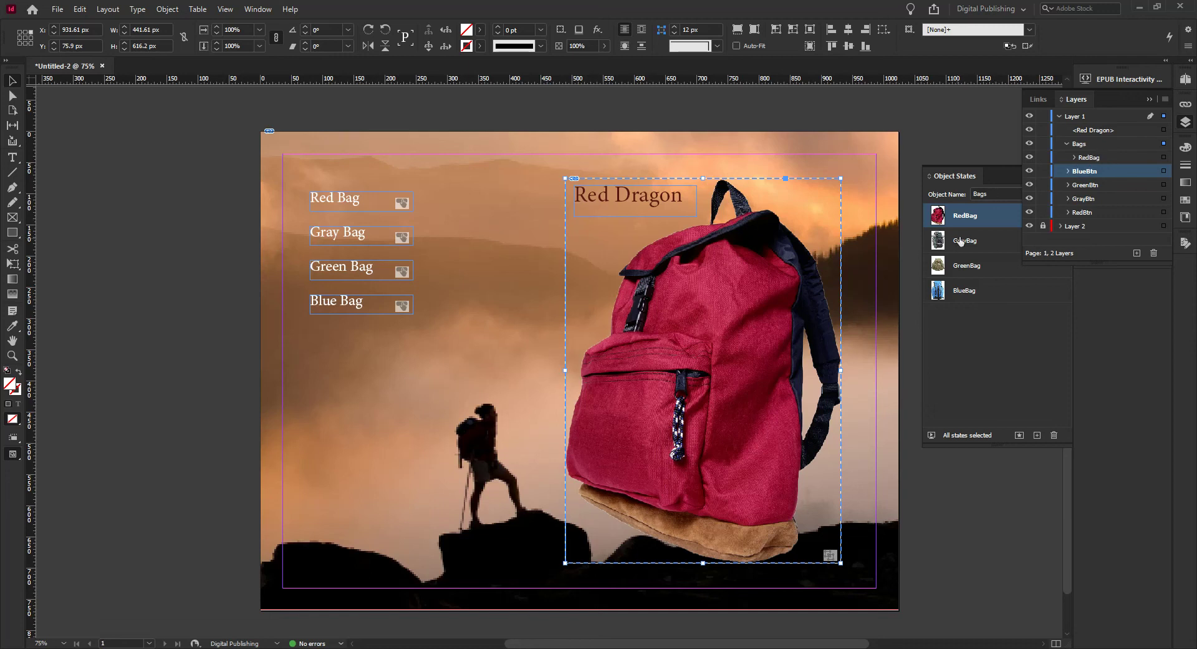
left_click(971, 242)
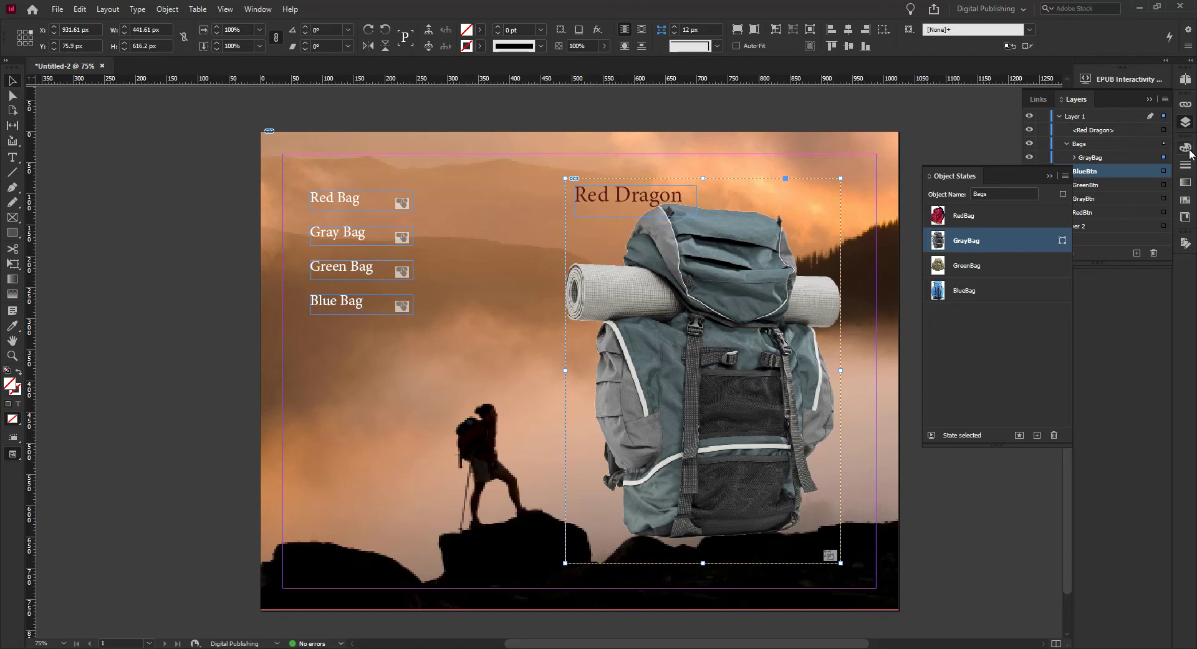
left_click(1186, 122)
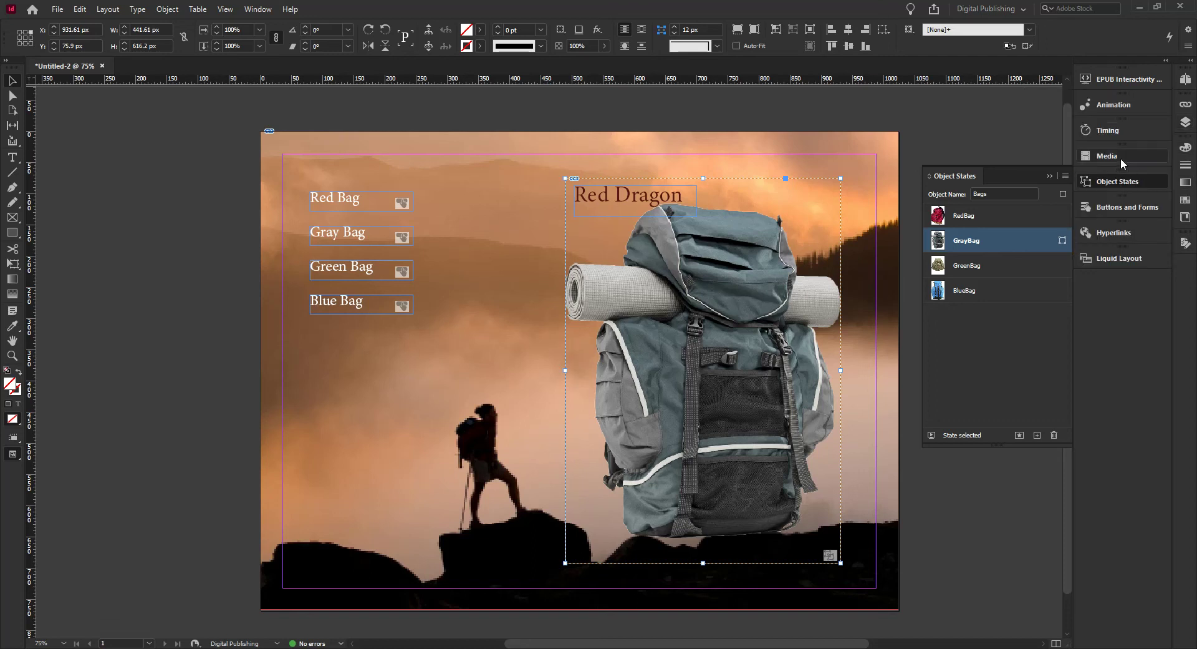
left_click(1187, 122)
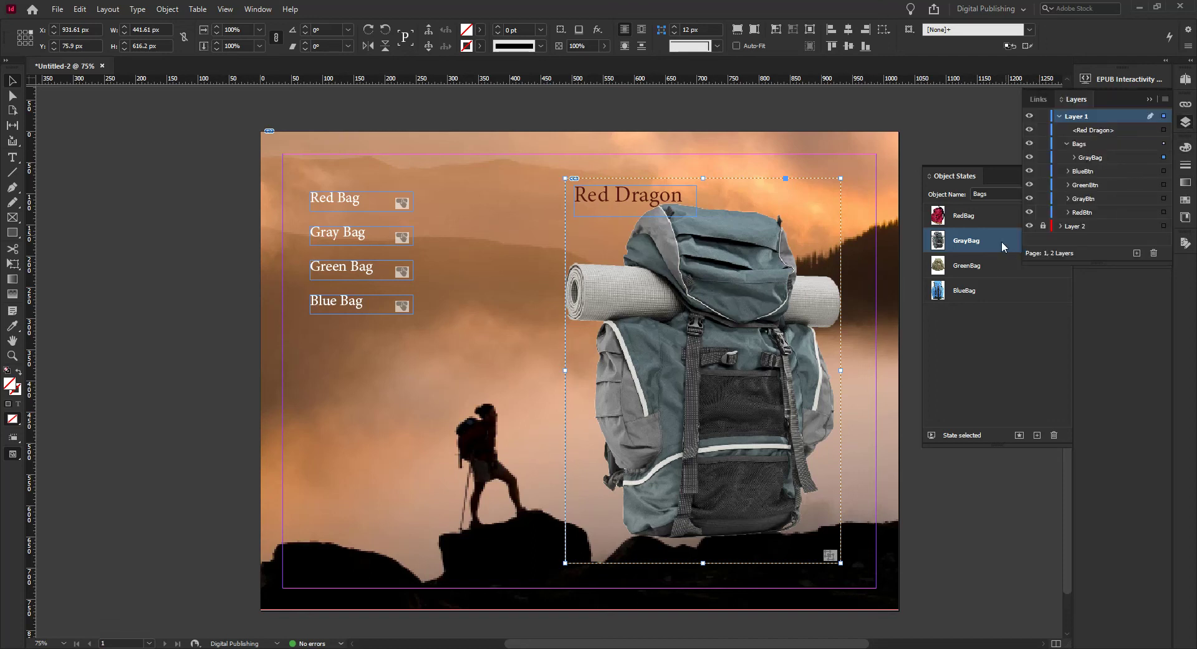
left_click(976, 271)
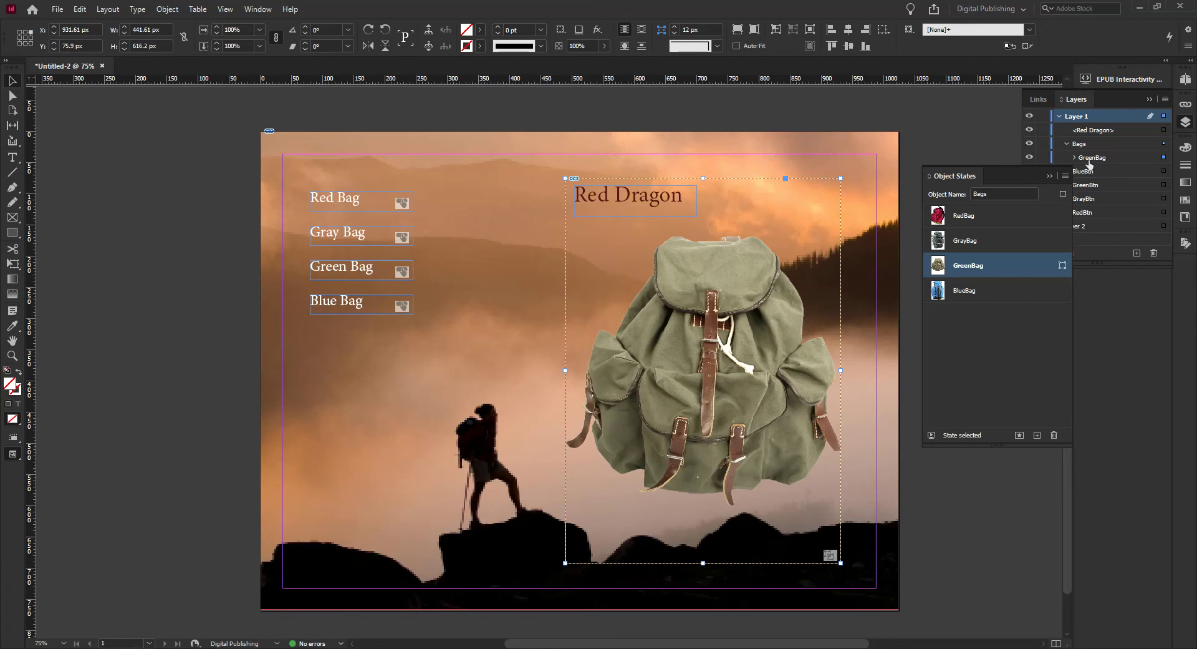
left_click(965, 291)
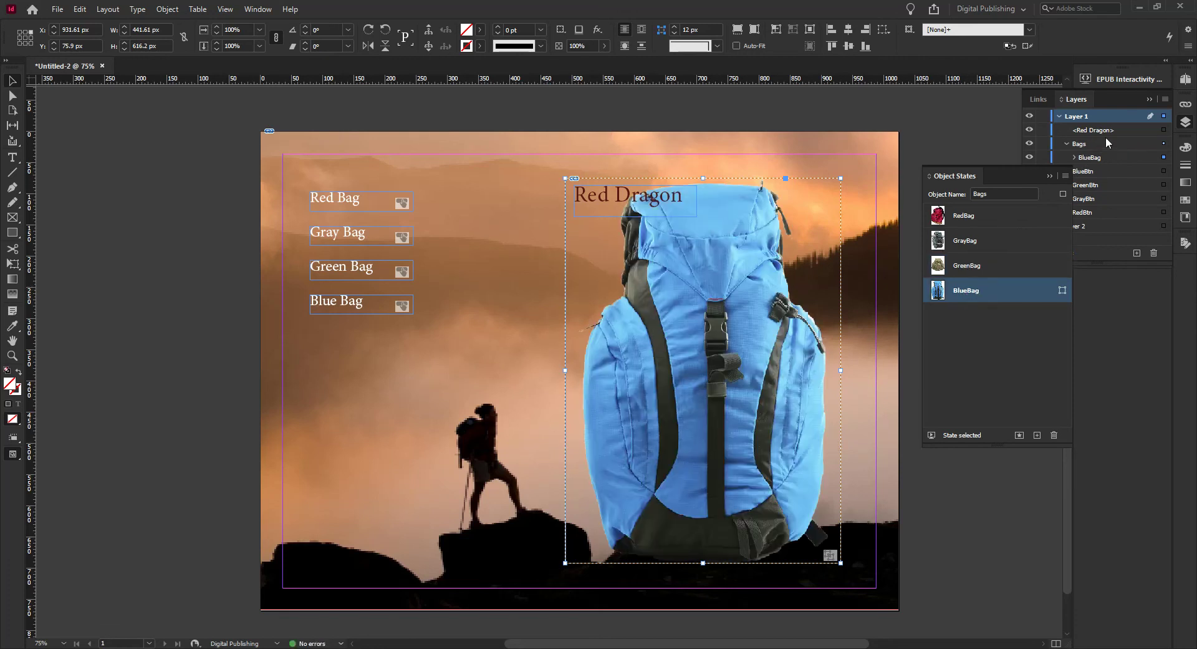
Move the Red Dragon text into the RedBag state of Bags, above redJunior.png in Layer 1's stacking order.
left_click(963, 217)
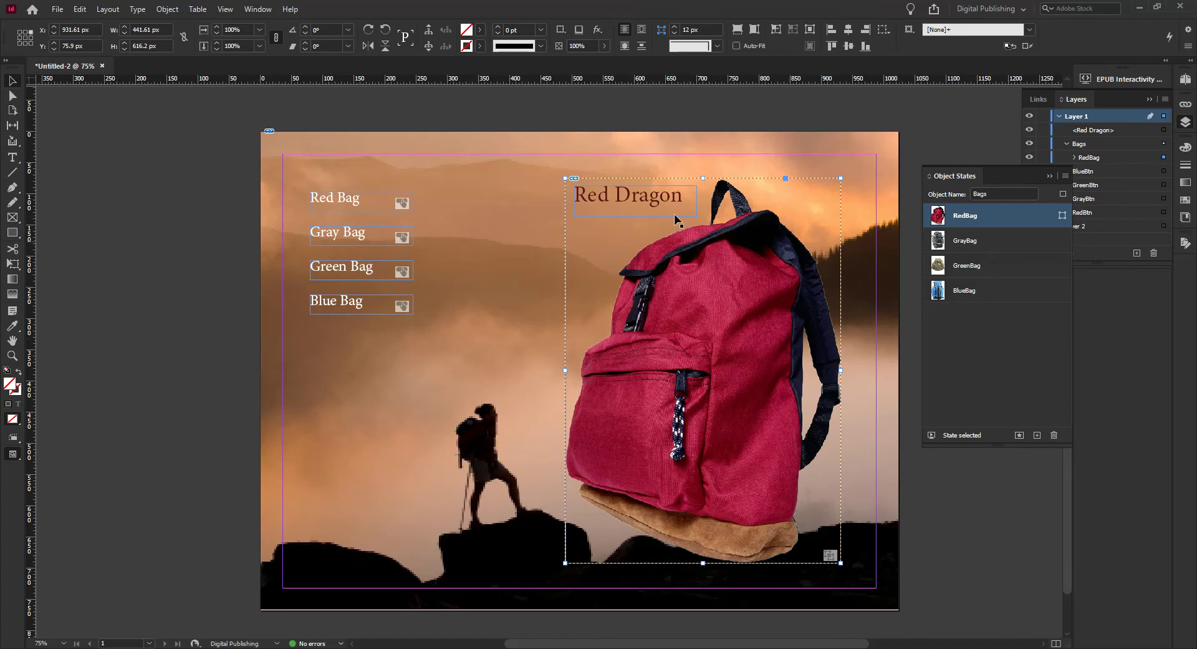
left_click(1074, 158)
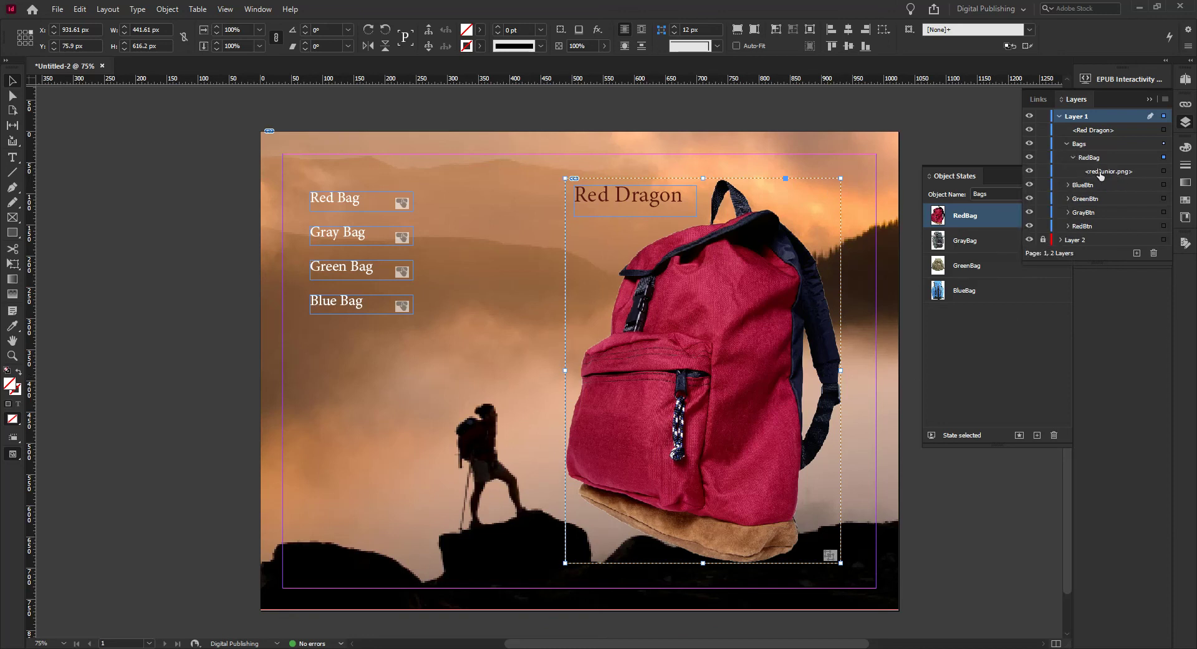
left_click(1113, 173)
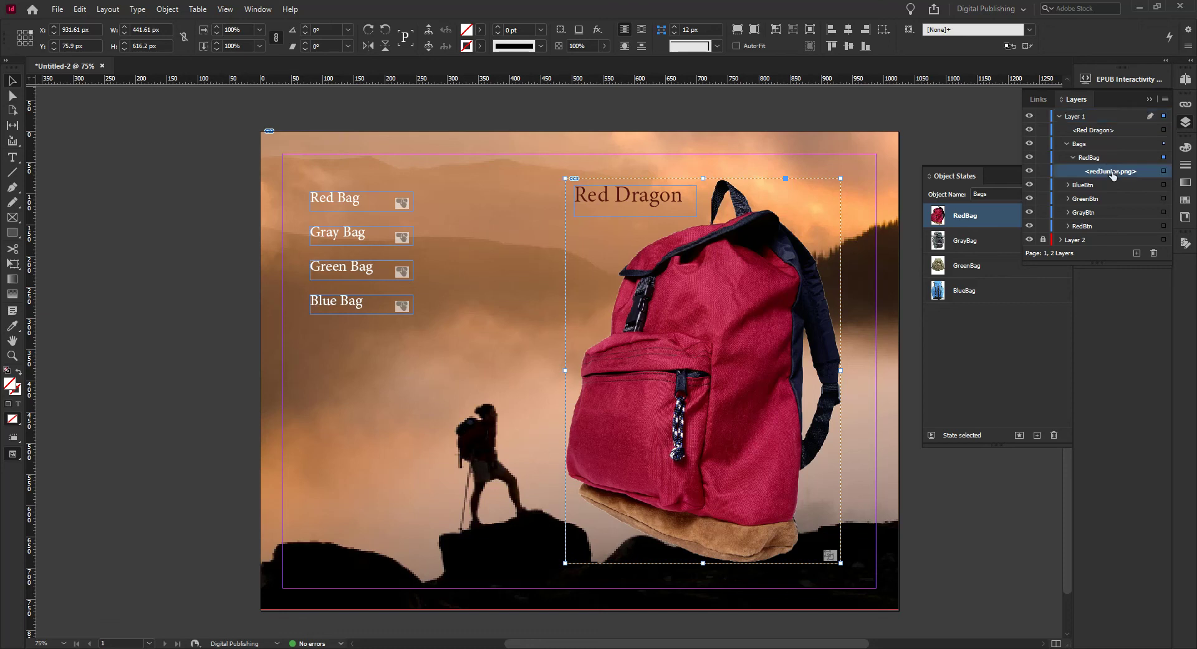
left_click(1164, 171)
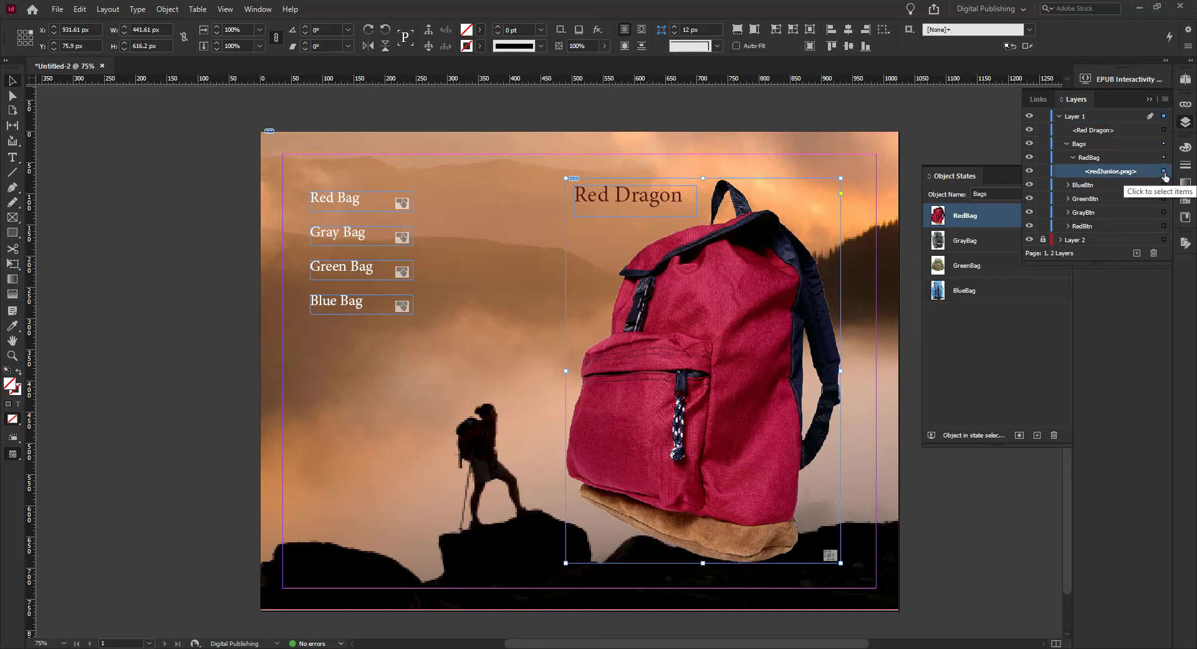
left_click(1092, 161)
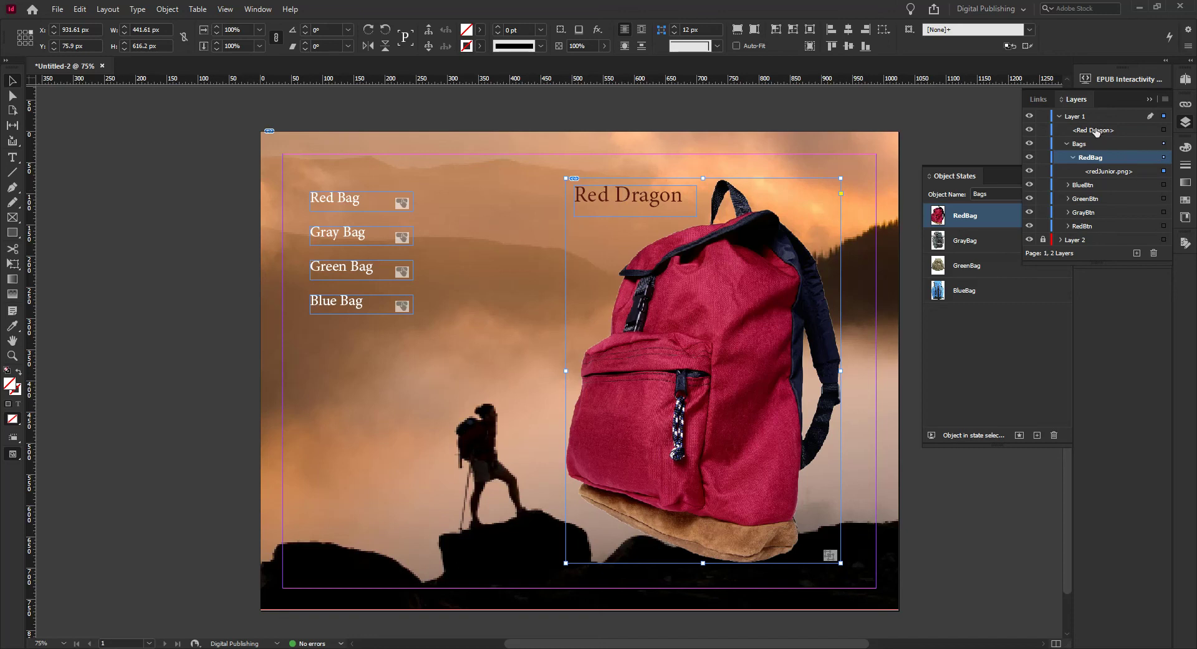
left_click_drag(1103, 130, 1114, 166)
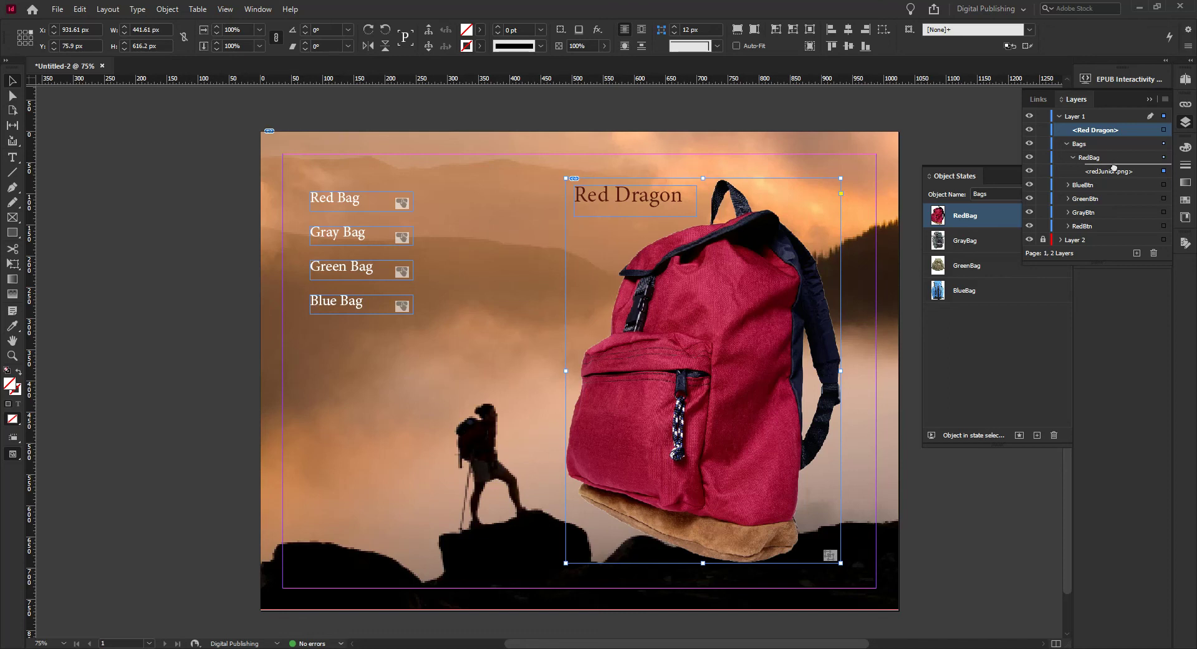
left_click_drag(1114, 167, 1114, 166)
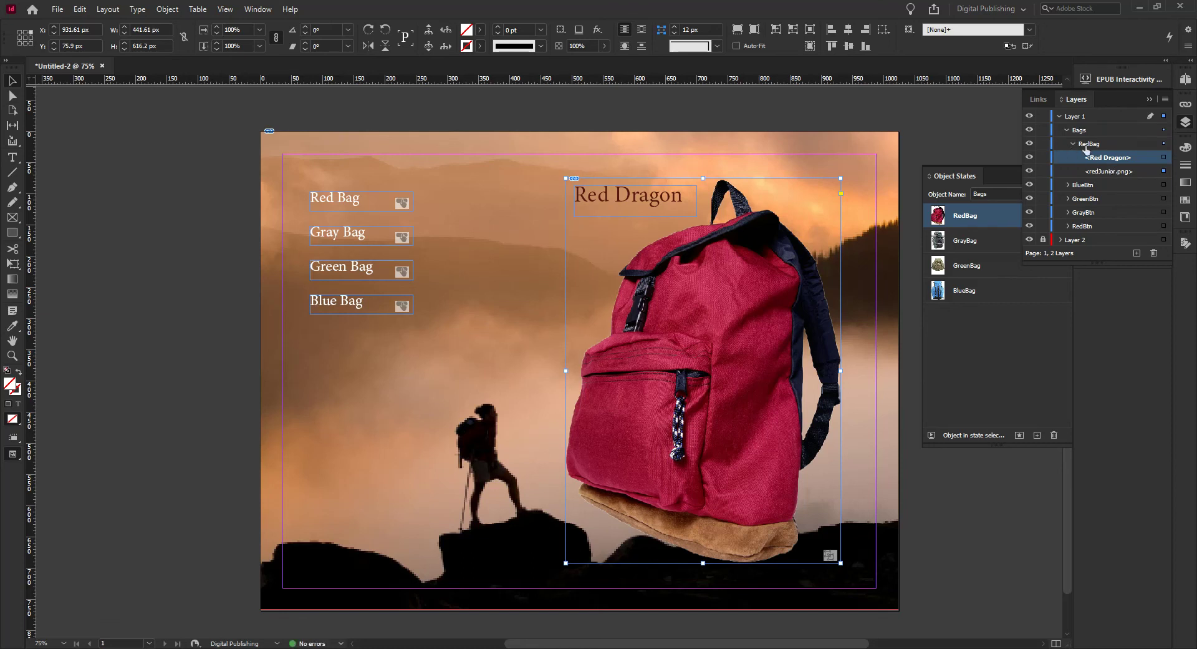
left_click(1073, 144)
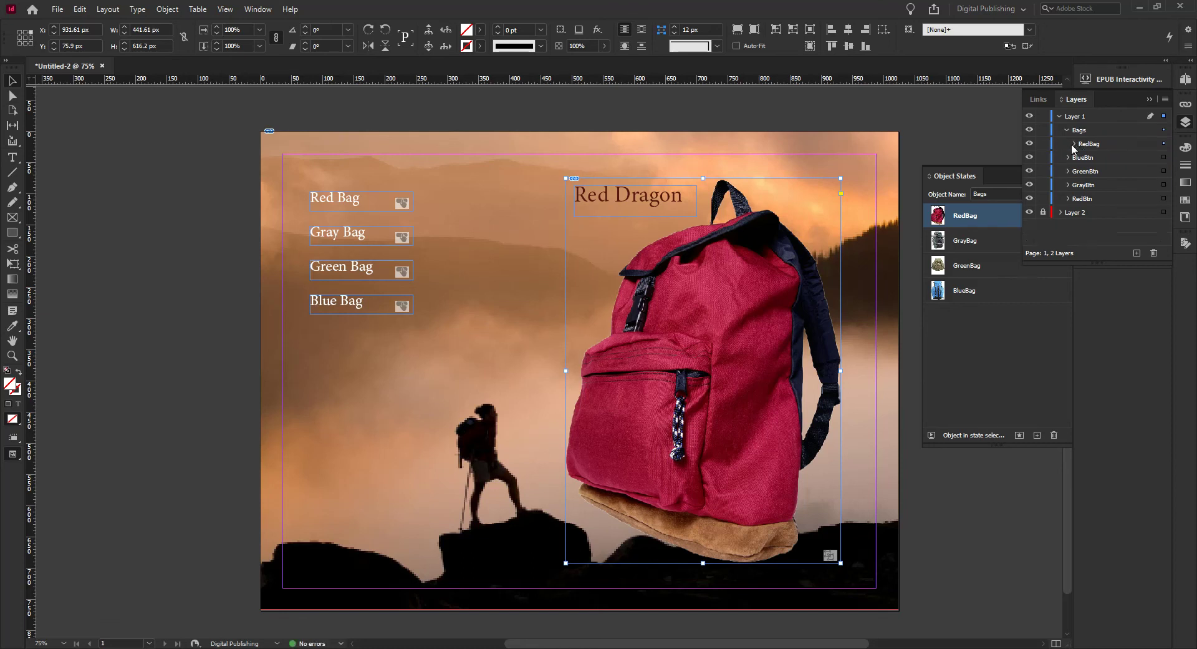
Check the title's link to the RedBag state by hiding and reshowing the state and moving Bags toward the hiker and back.
left_click(1029, 144)
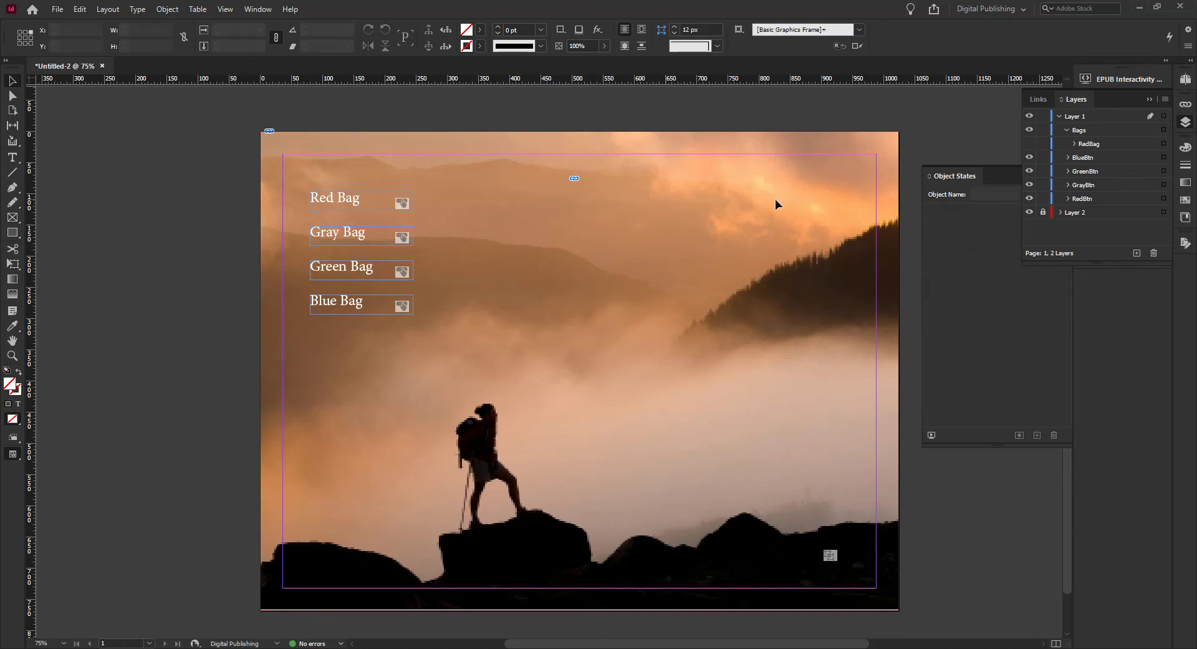
left_click(1030, 143)
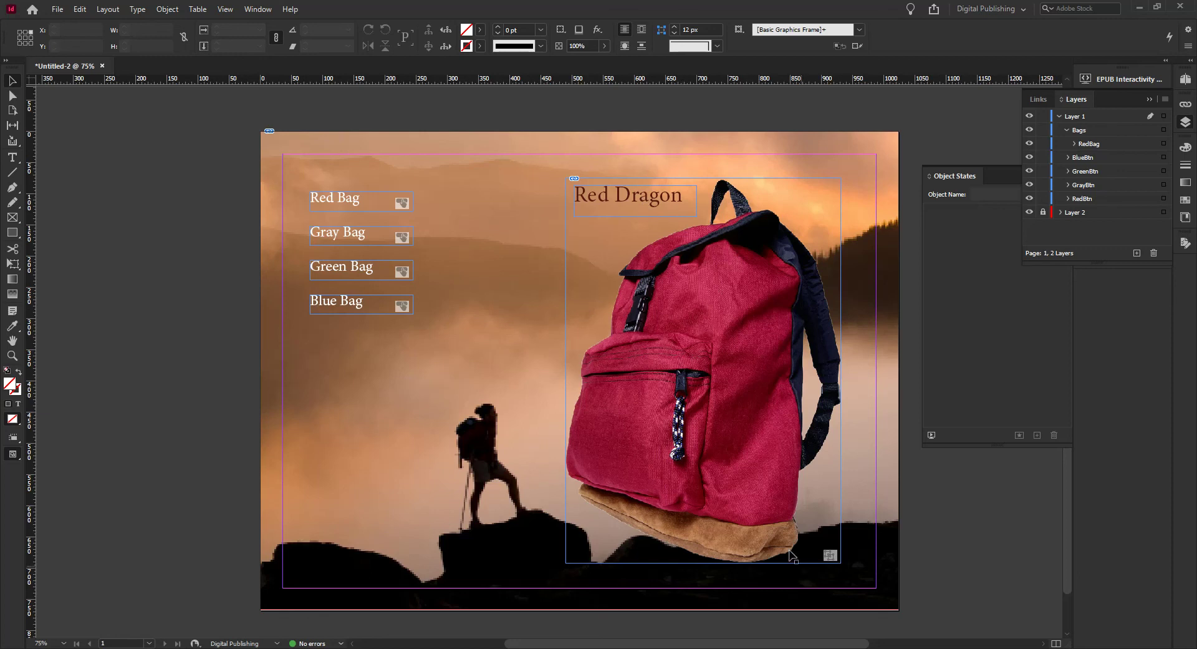
left_click_drag(756, 342, 552, 381)
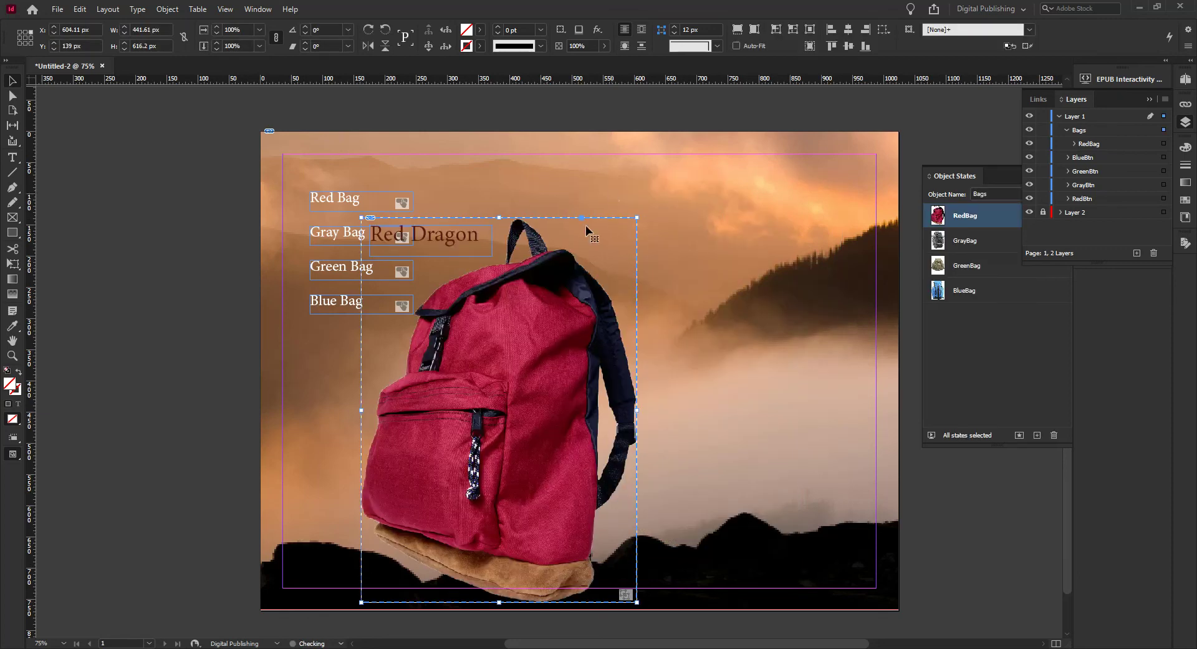
left_click_drag(586, 225, 789, 186)
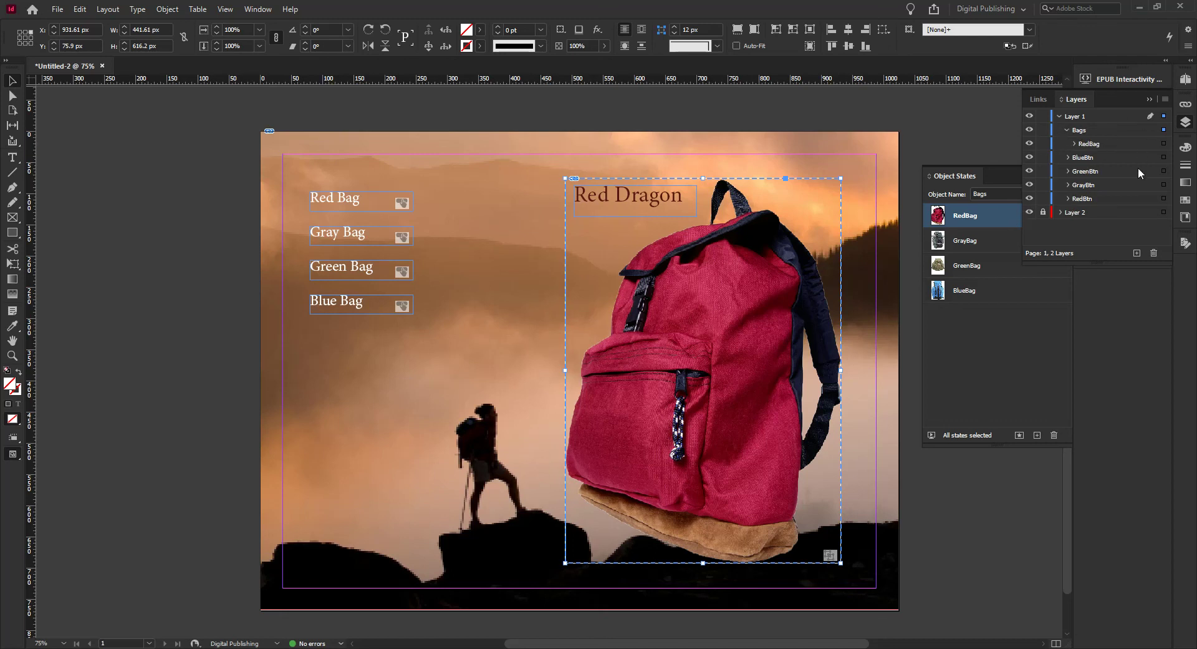
left_click(1067, 130)
left_click(192, 210)
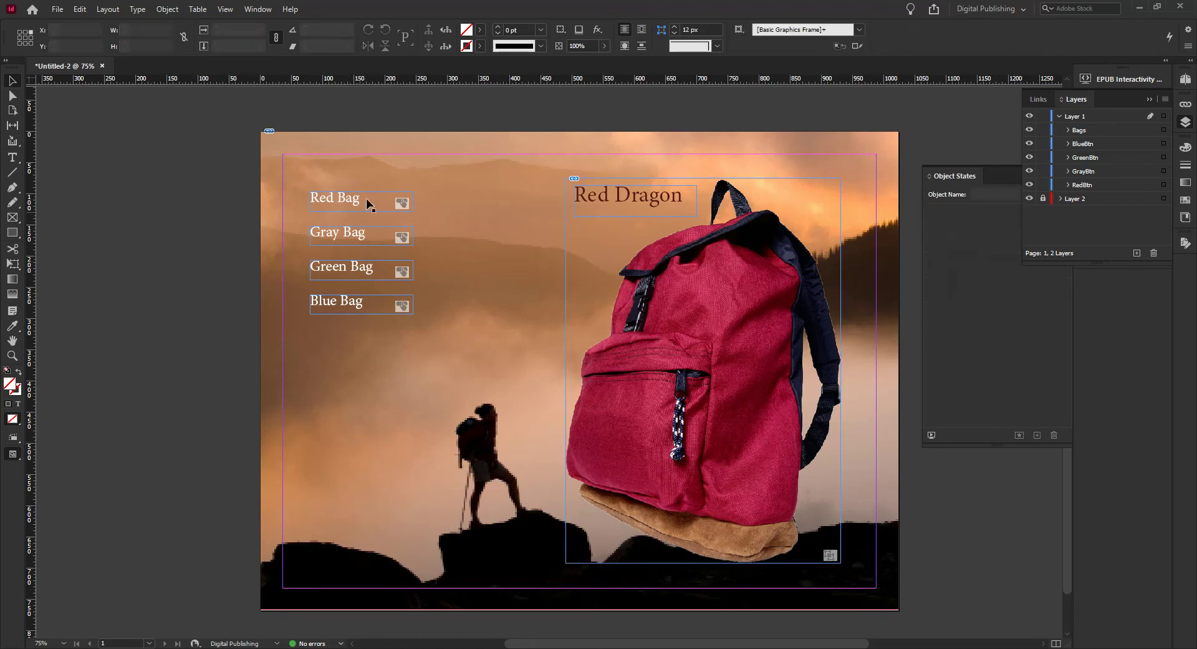
Add a Go To State action to the Red Bag button, targeting the RedBag state of the Bags object.
left_click(1180, 124)
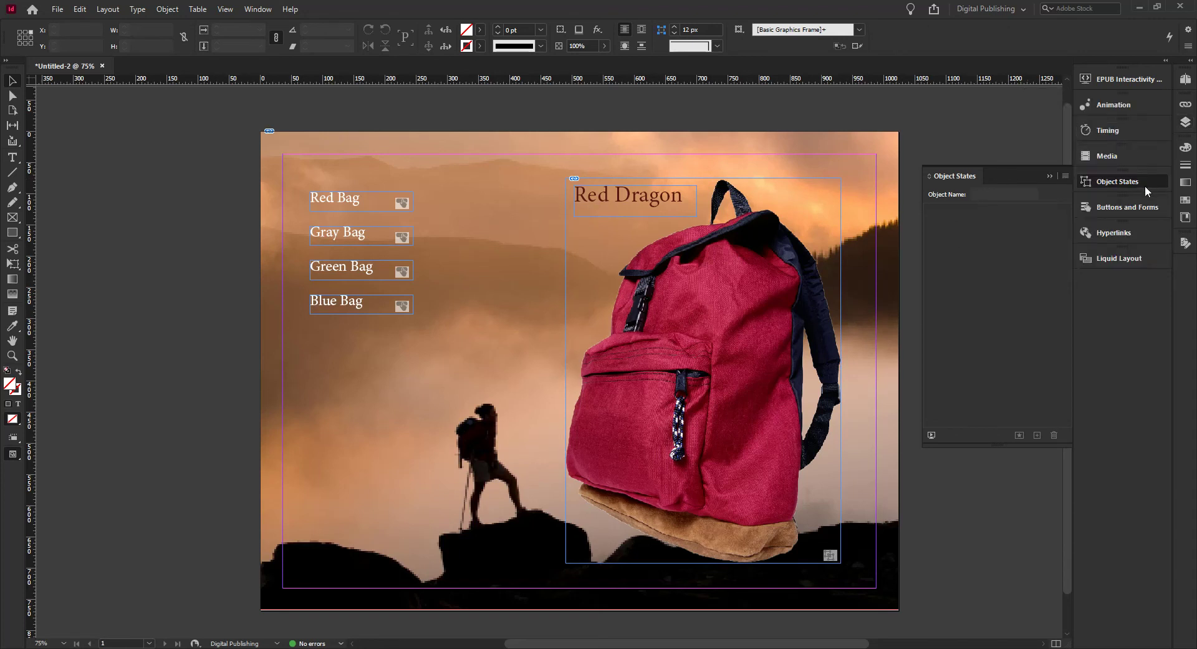
left_click(1141, 179)
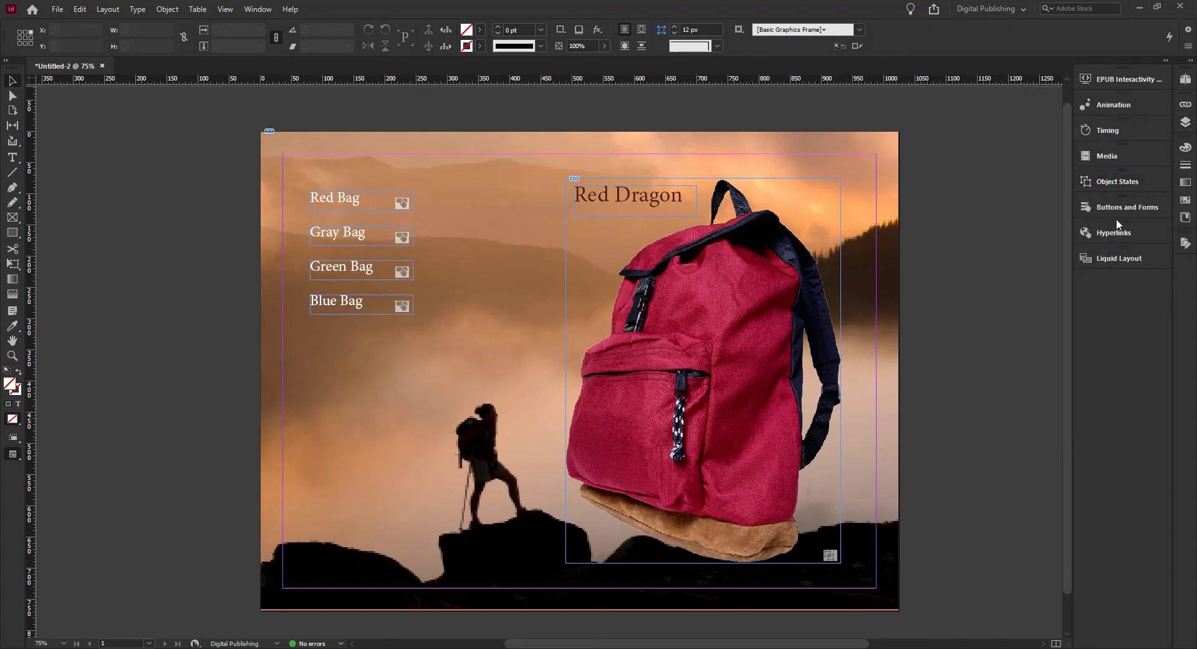
left_click(1119, 206)
left_click(335, 203)
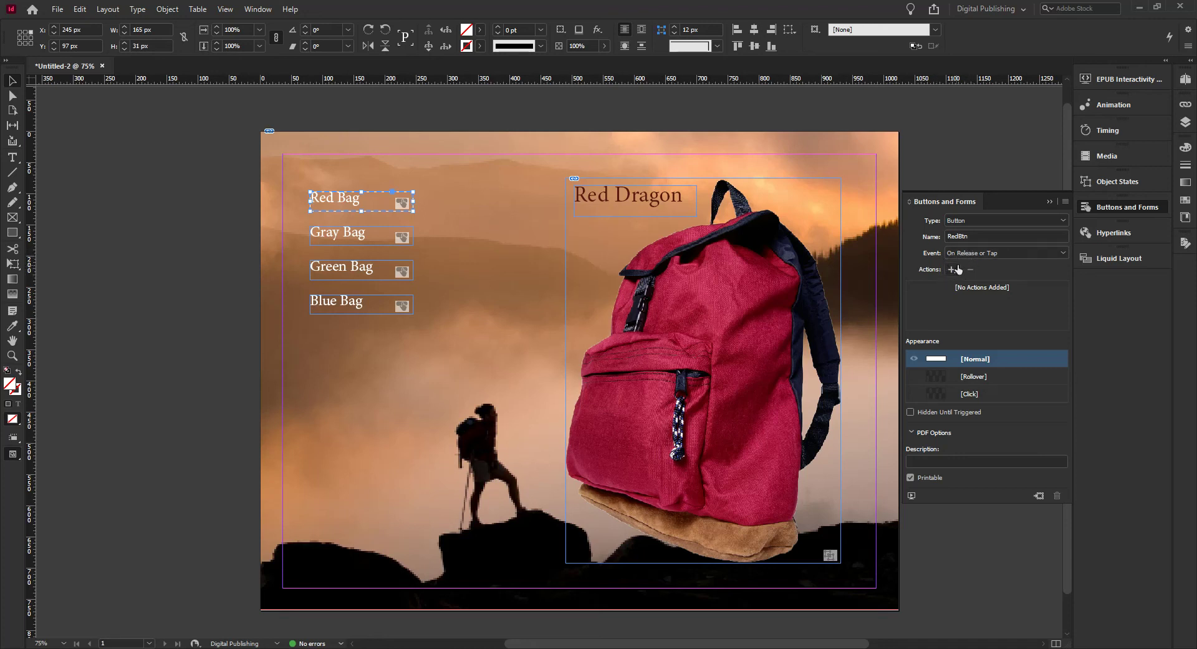
left_click(951, 270)
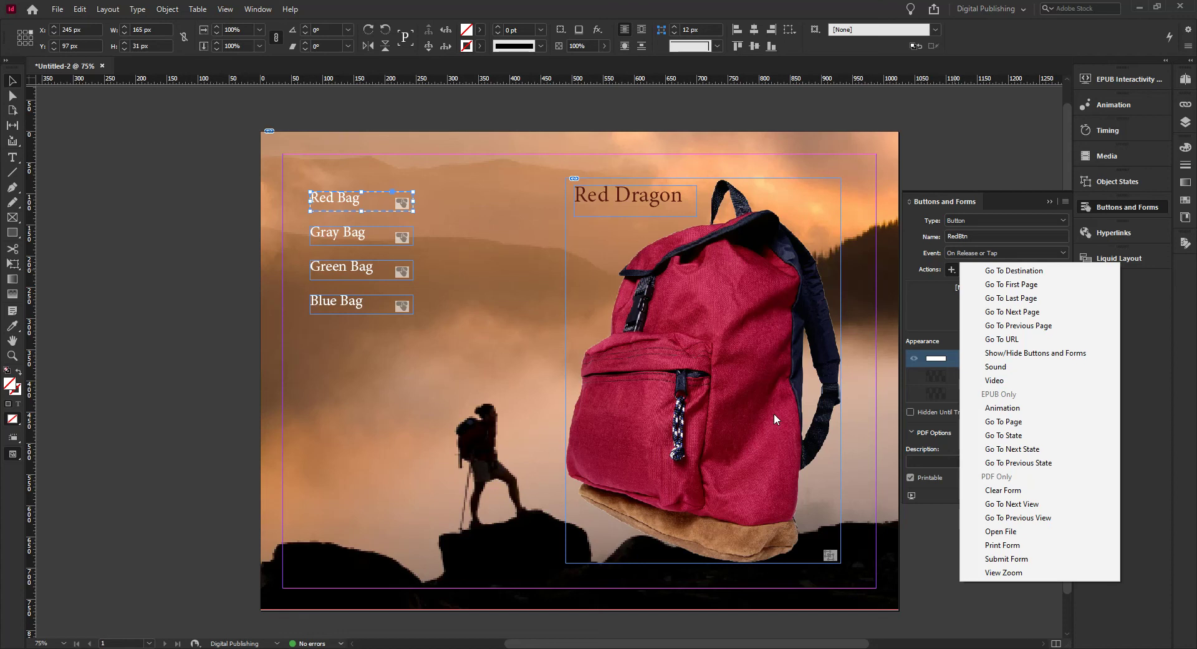
left_click(1029, 435)
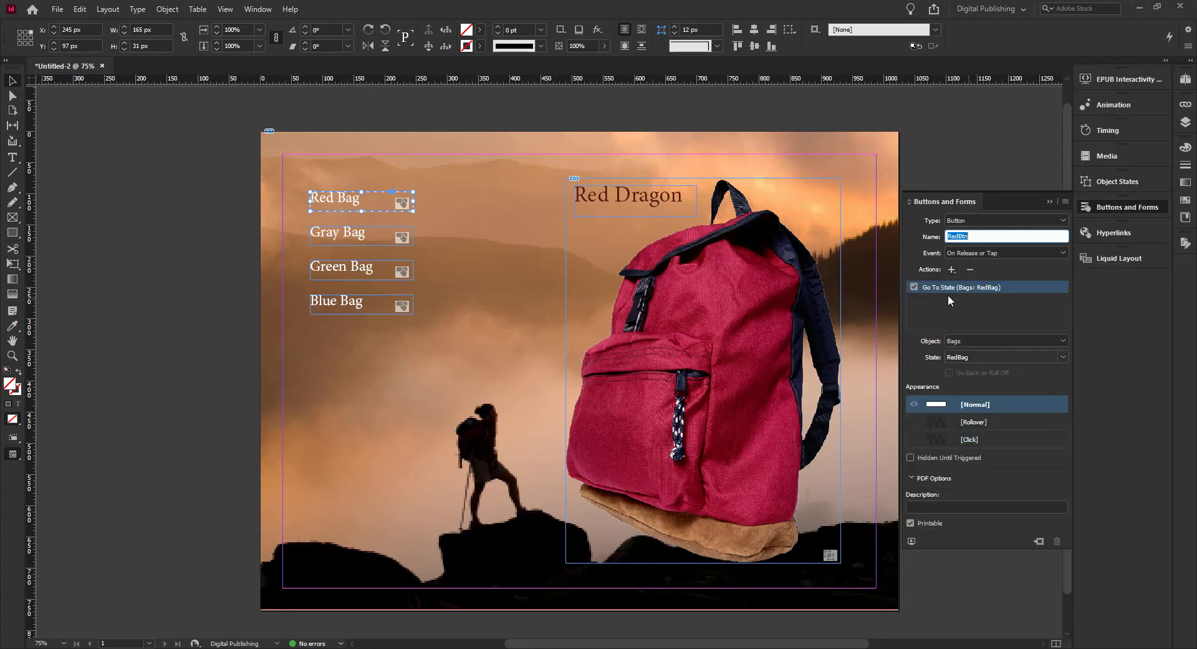
left_click(965, 341)
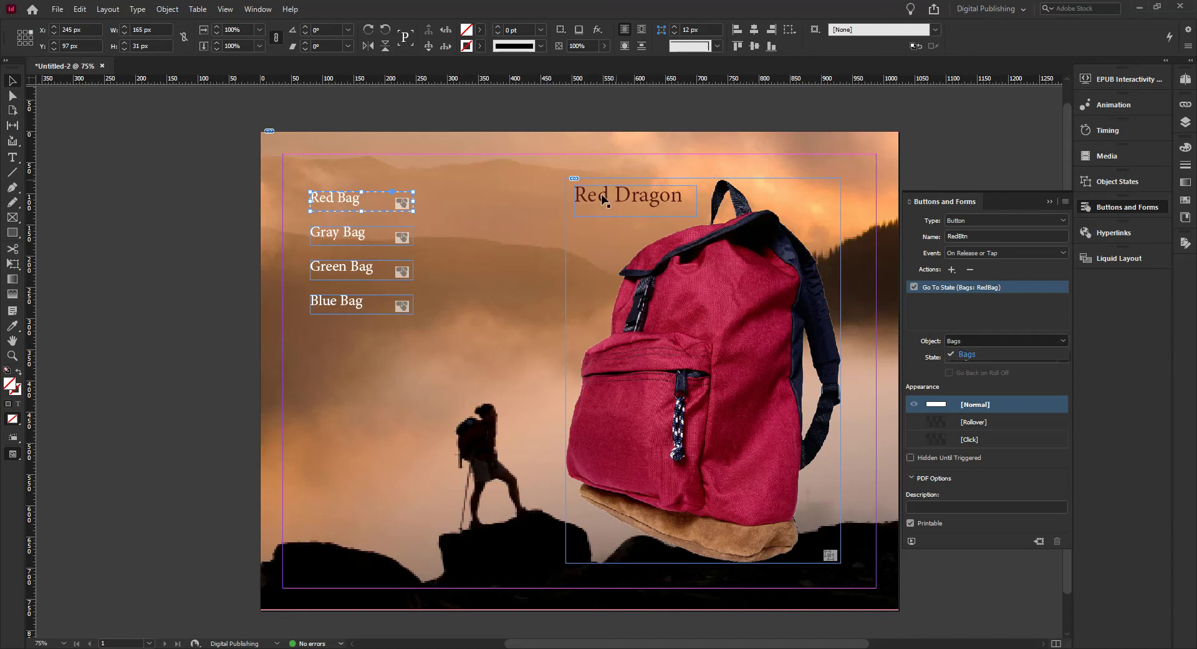
left_click(982, 353)
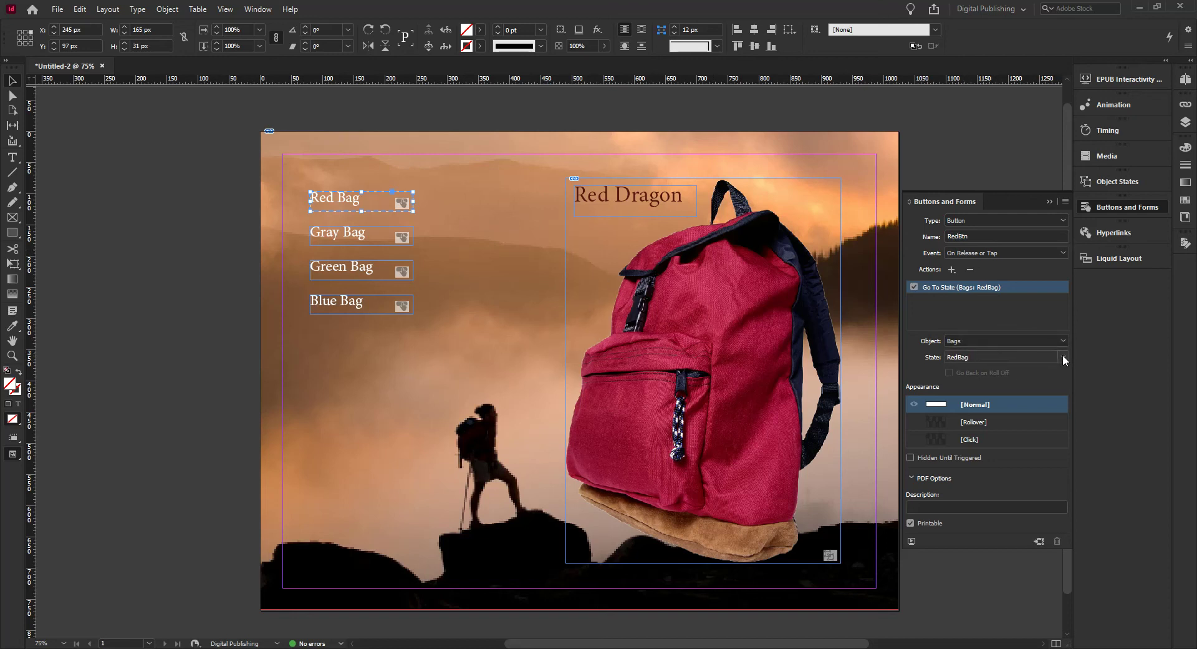
left_click(1062, 358)
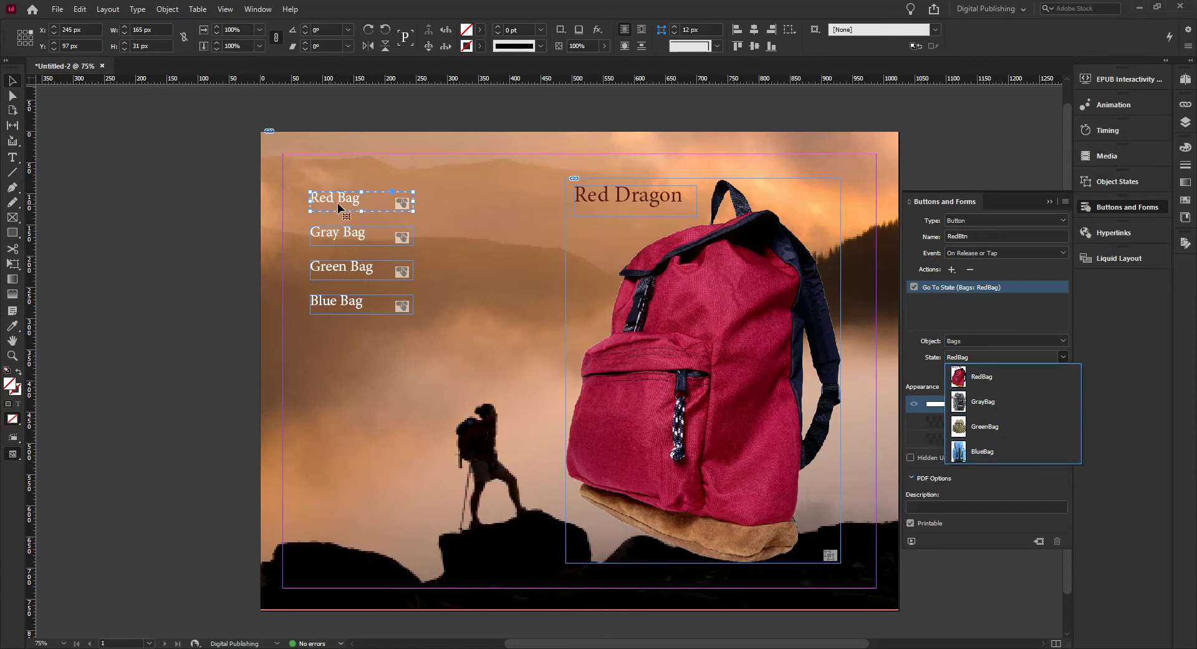
left_click(997, 377)
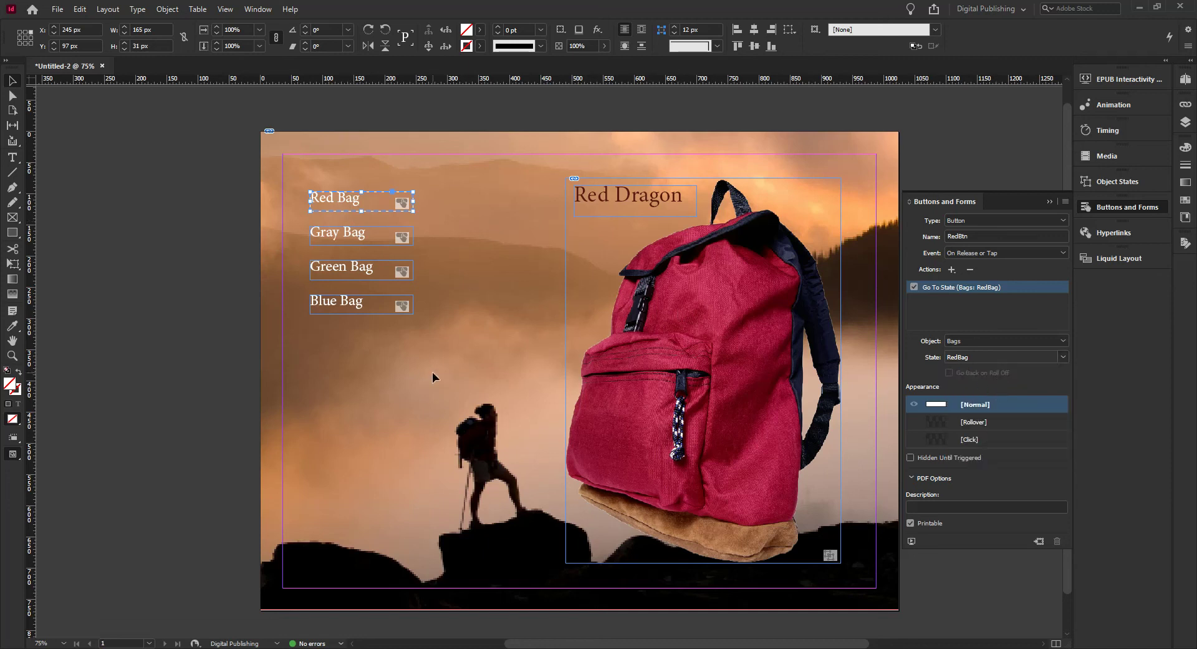
Give the Gray Bag button a Go To State action that shows the GrayBag state of Bags.
left_click(337, 235)
left_click(952, 270)
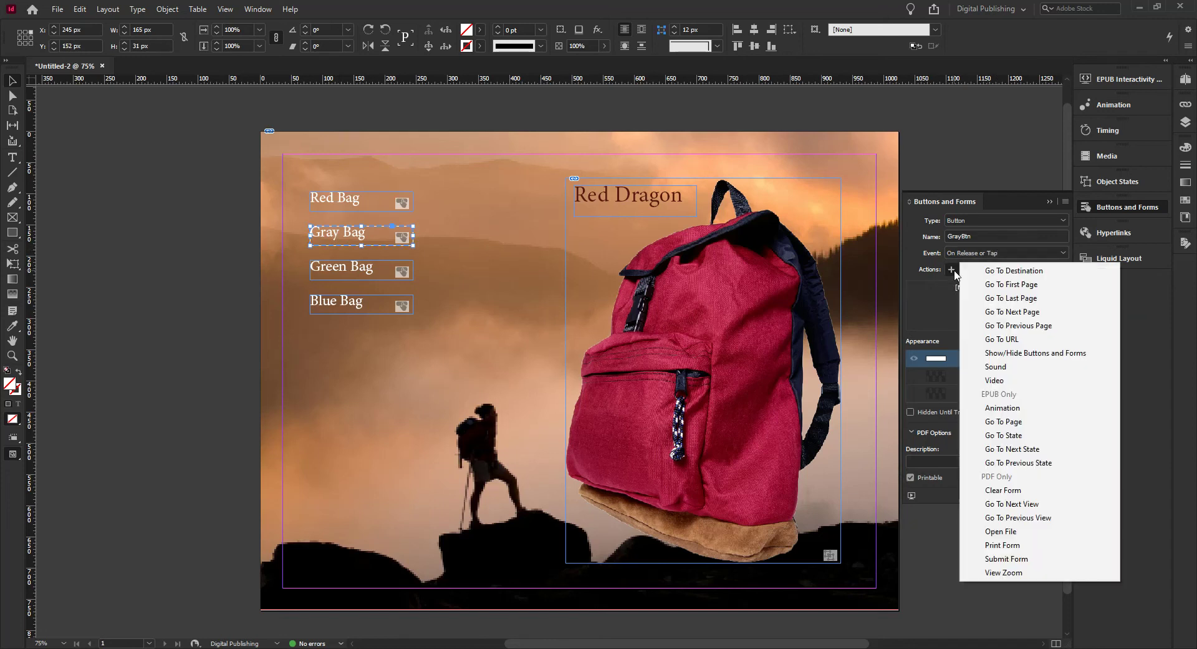
left_click(1027, 435)
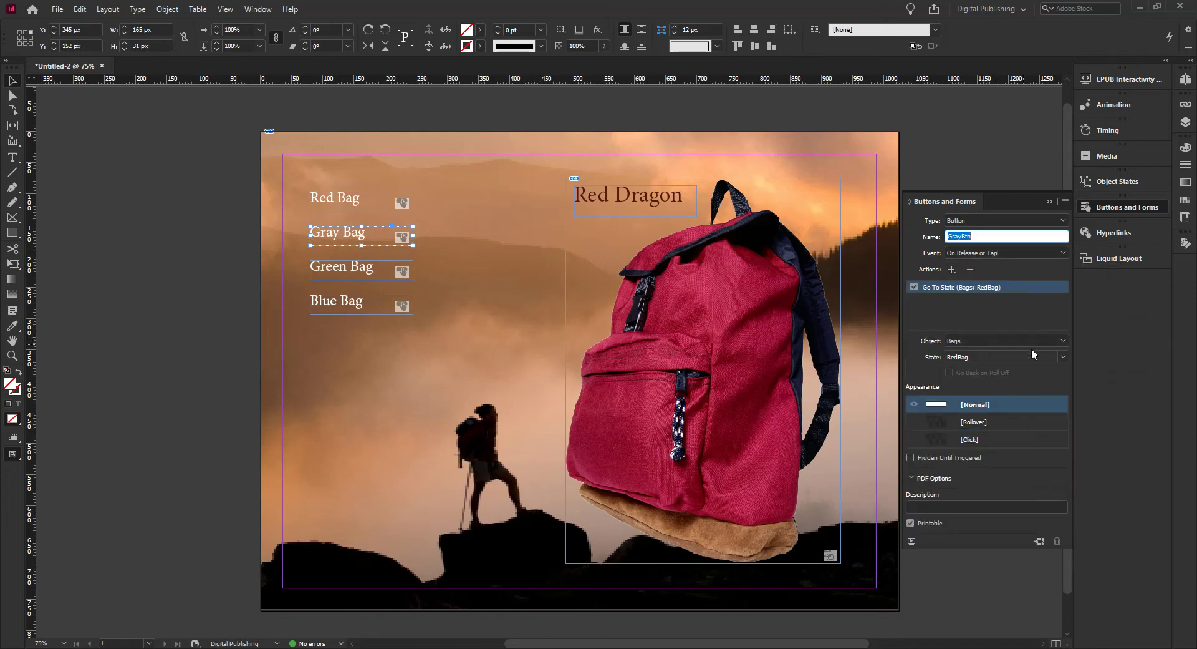
left_click(1062, 357)
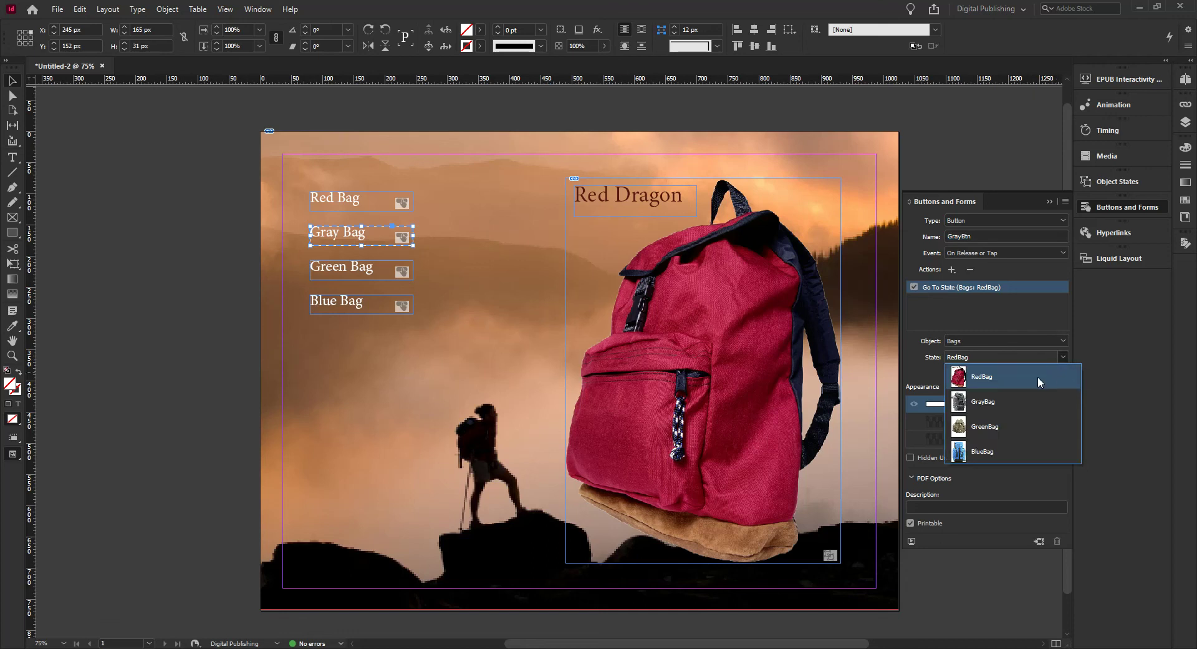
left_click(986, 403)
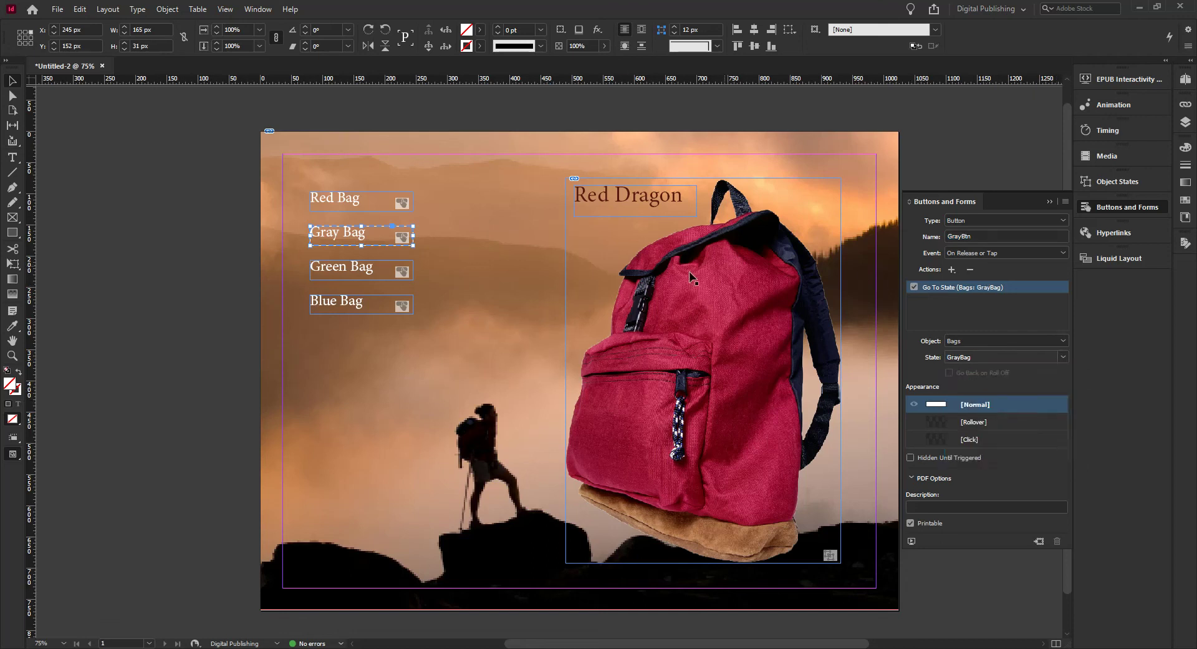
Give the Green Bag button a Go To State action that shows the GreenBag state of Bags.
left_click(373, 277)
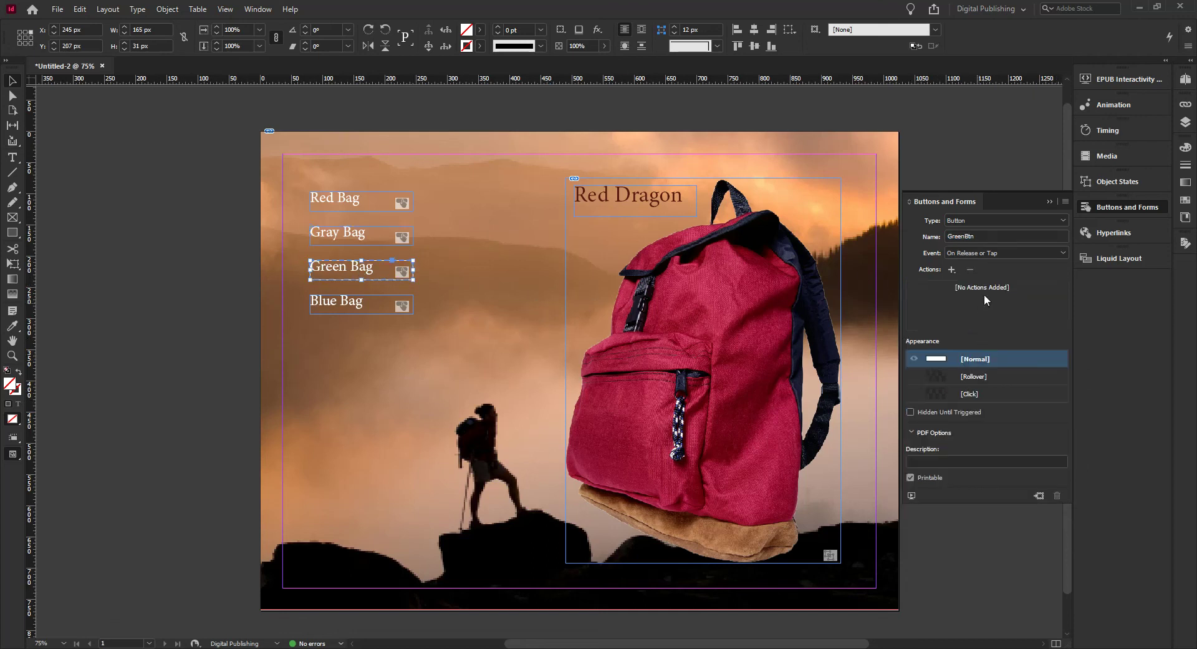
left_click(958, 268)
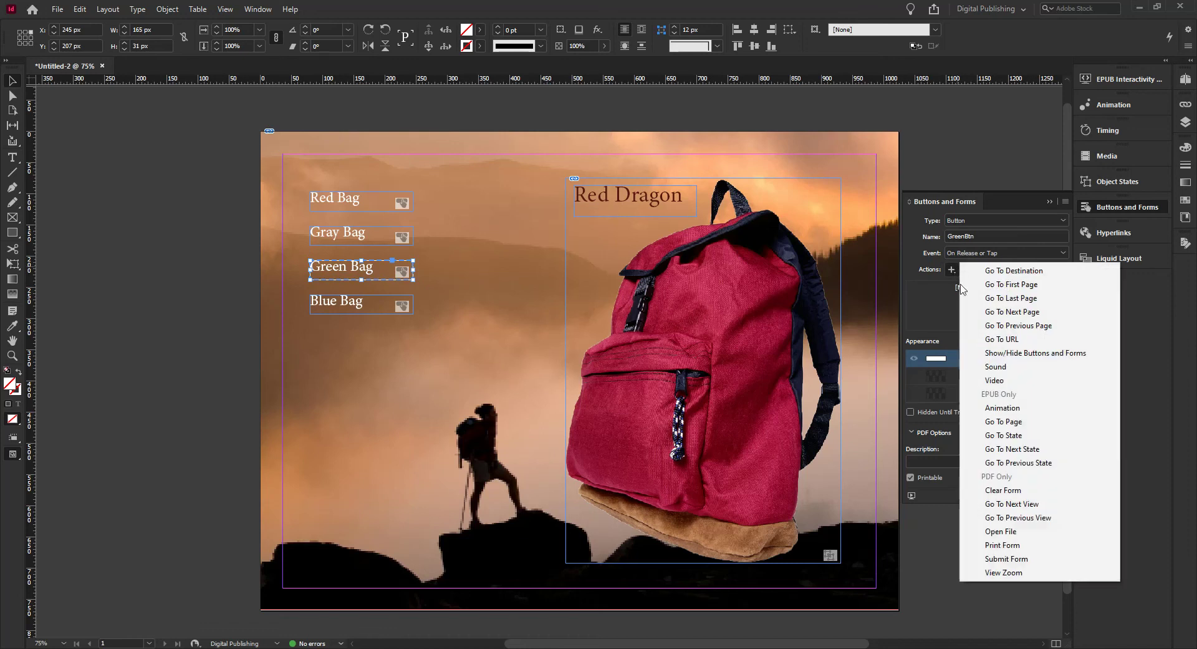
left_click(1032, 436)
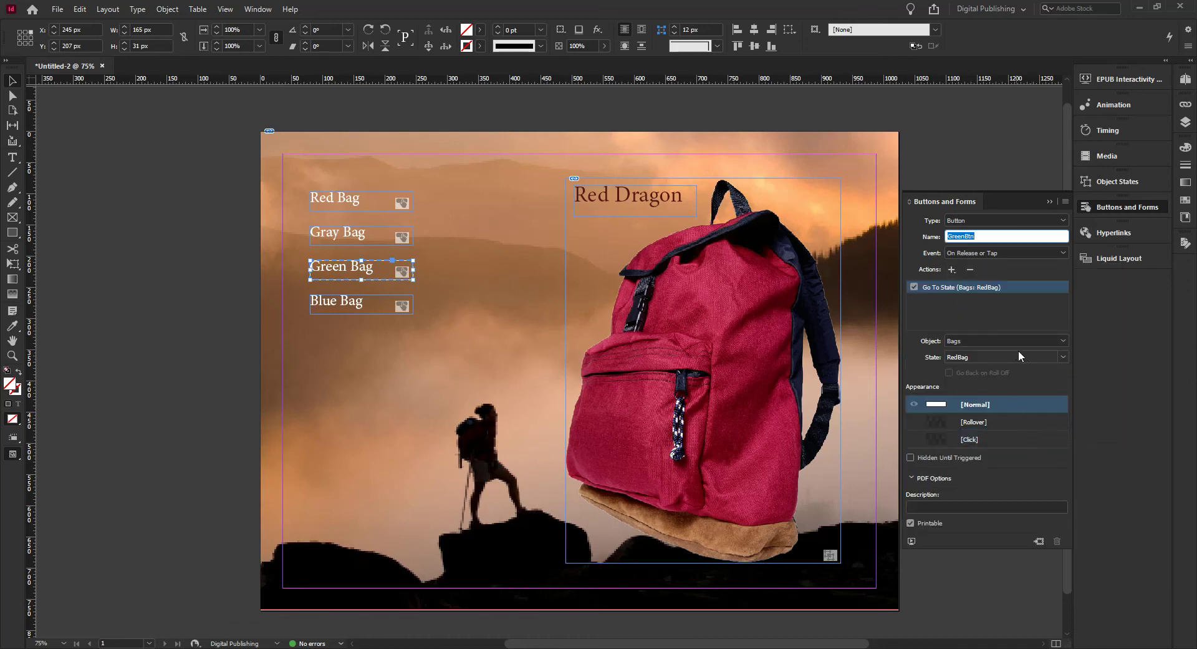
left_click(1019, 355)
left_click(985, 424)
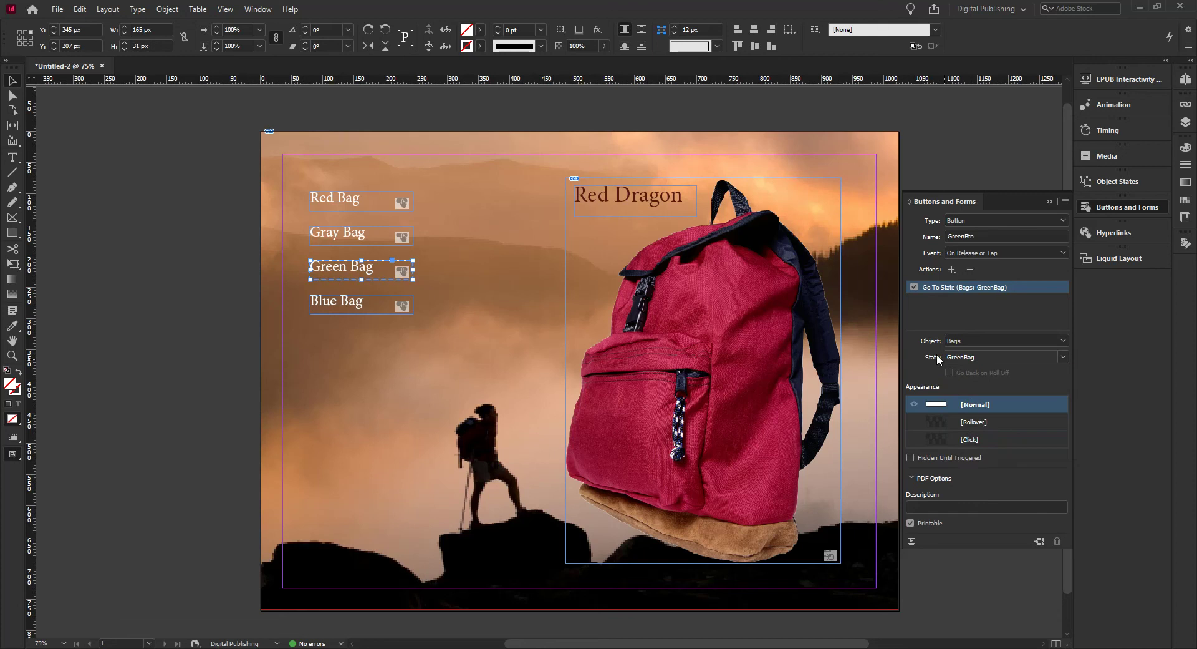
Give the Blue Bag button a Go To State action that shows the BlueBag state of Bags.
left_click(337, 306)
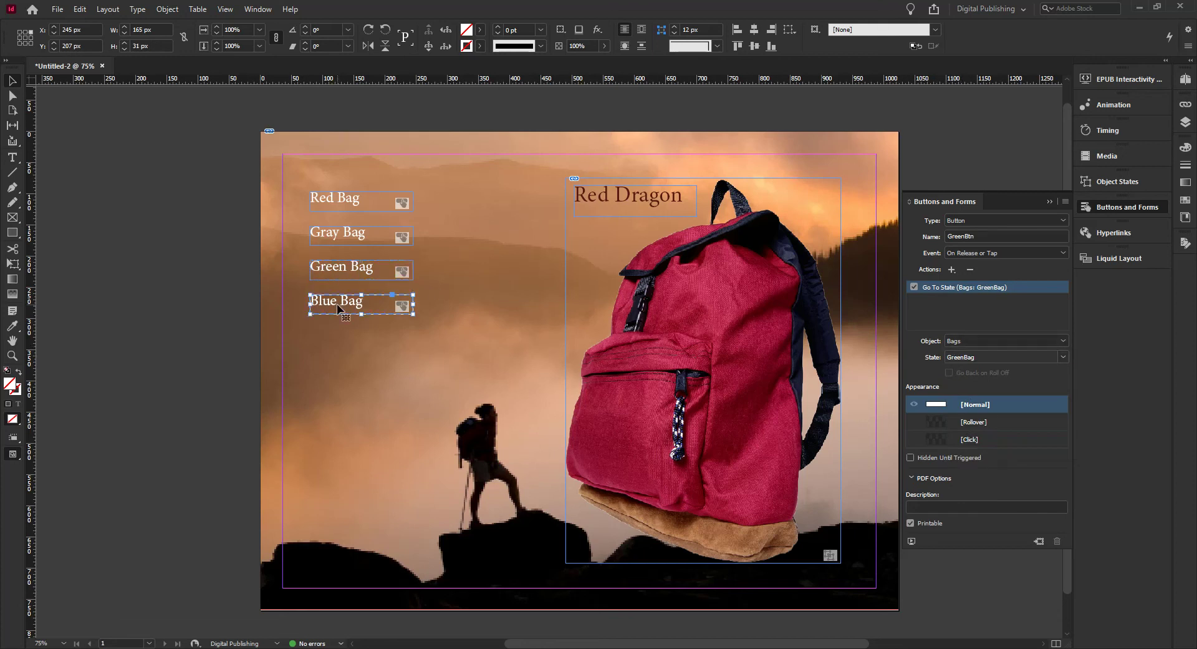
left_click(952, 270)
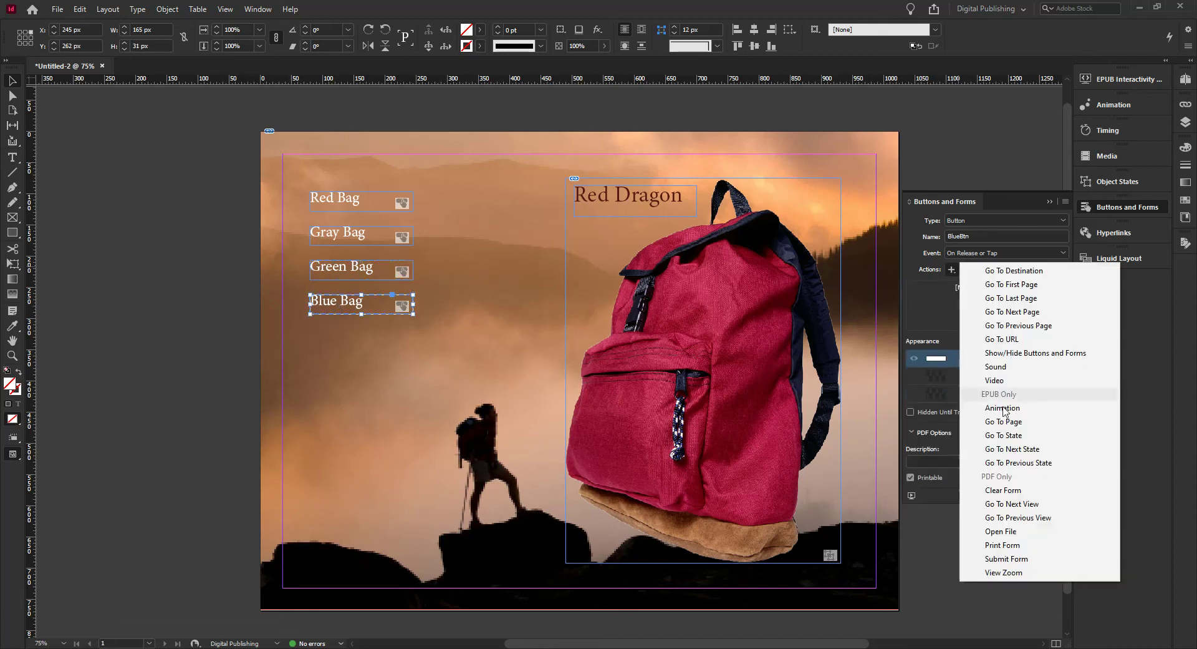
left_click(1020, 440)
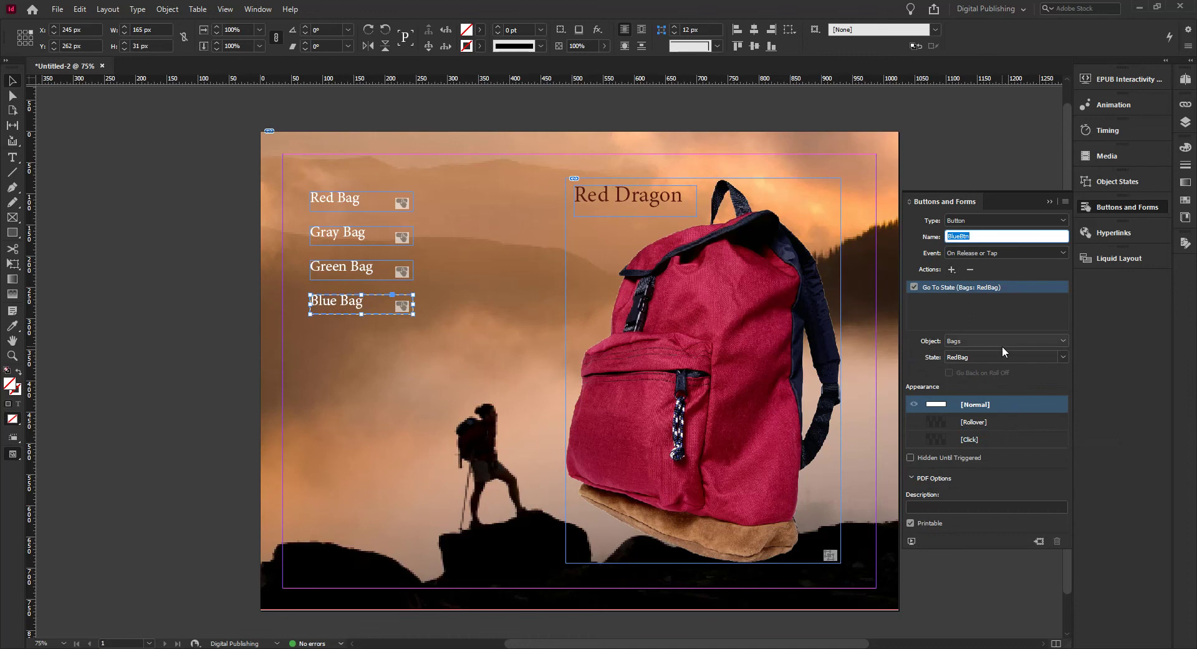
left_click(1011, 360)
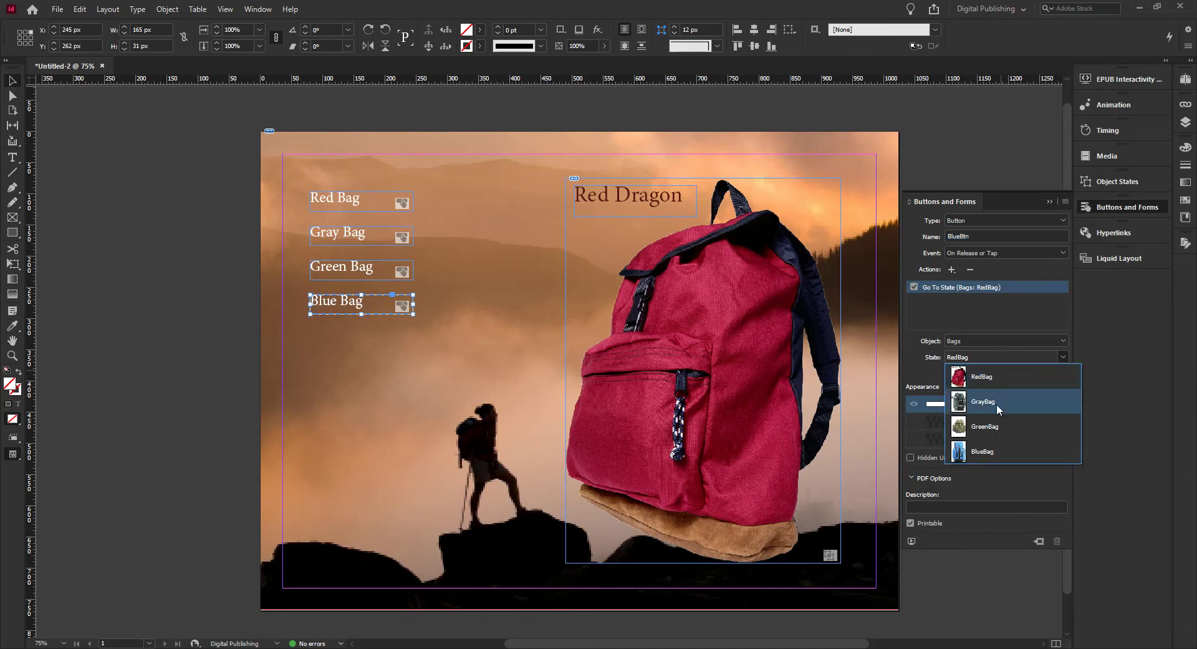
left_click(992, 450)
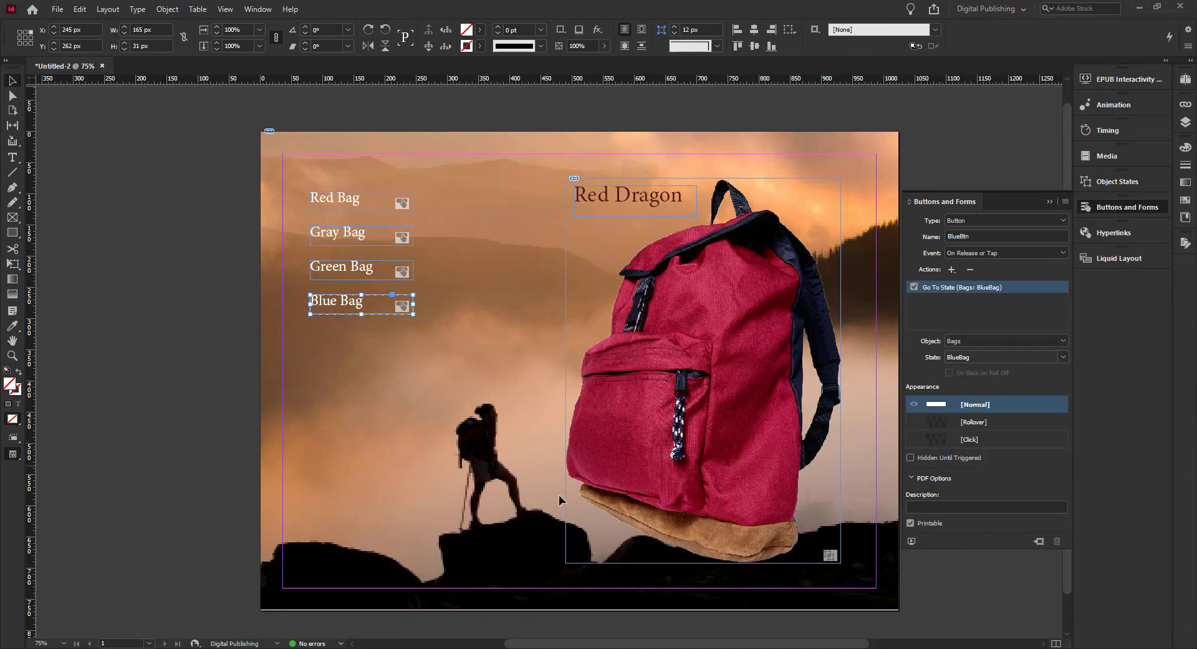
Play the page in the EPUB Interactivity Preview and test the Gray Bag, Blue Bag, Red Bag and Green Bag buttons.
left_click(1100, 78)
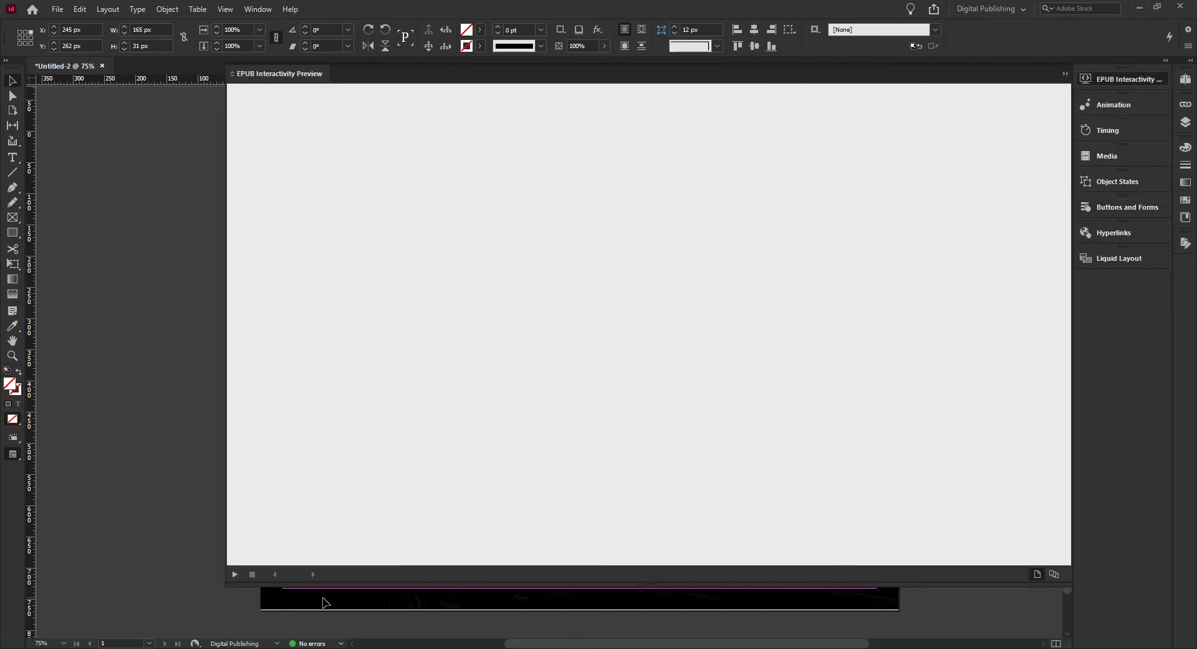
left_click(234, 572)
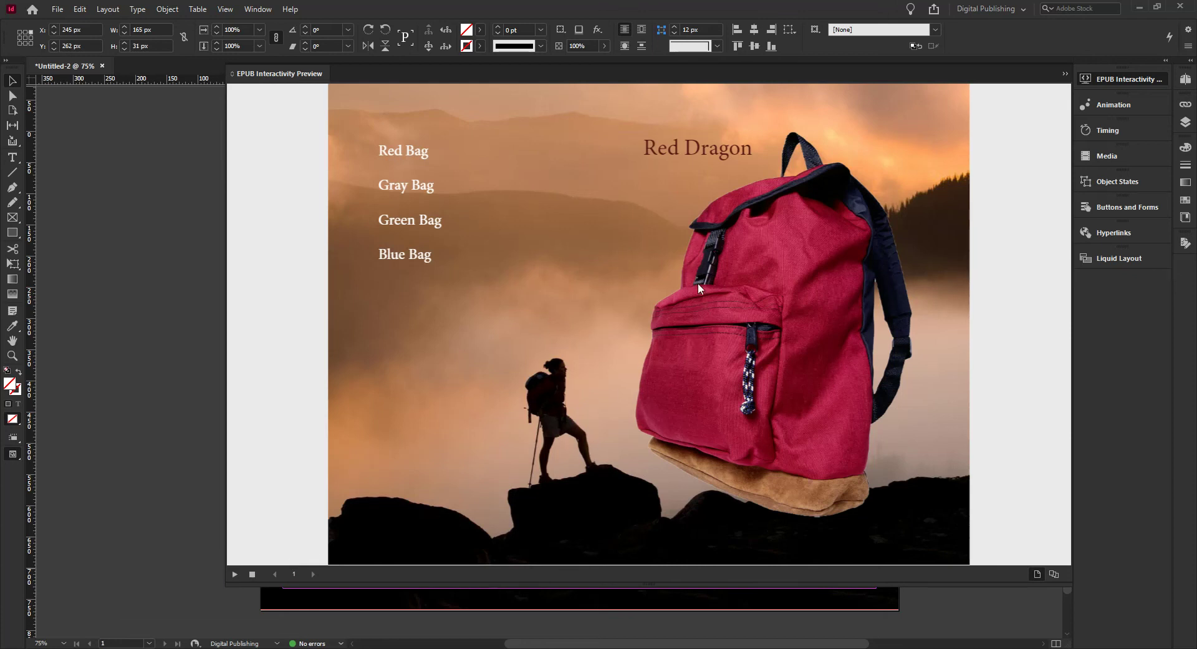
left_click(400, 187)
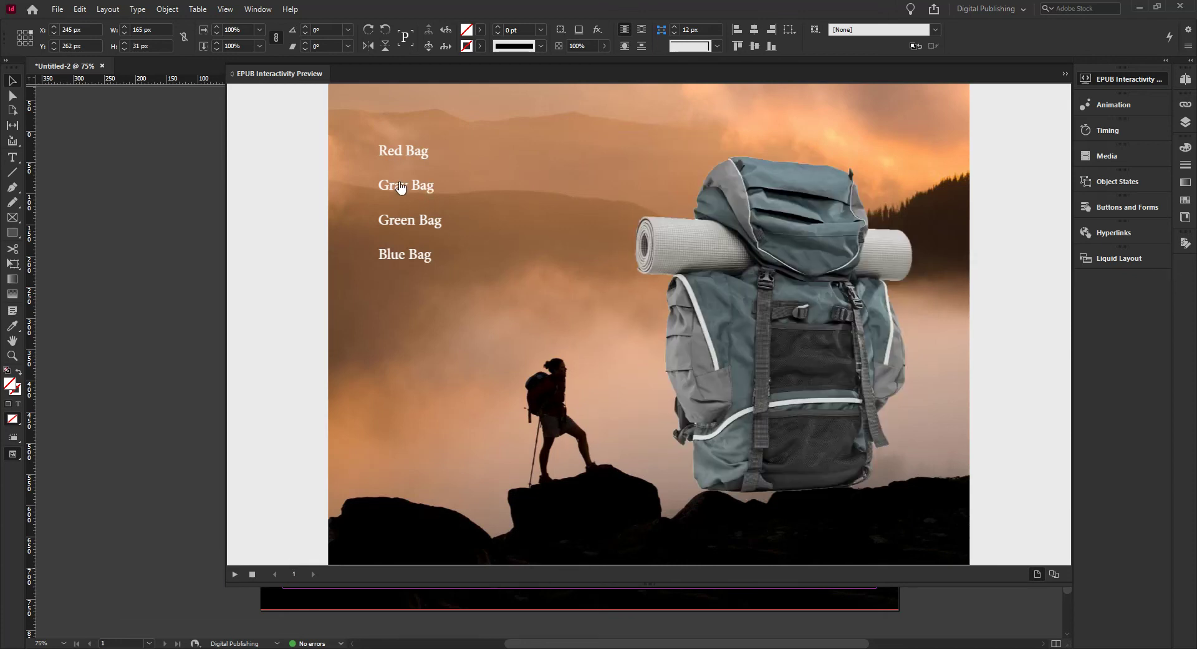
left_click(405, 259)
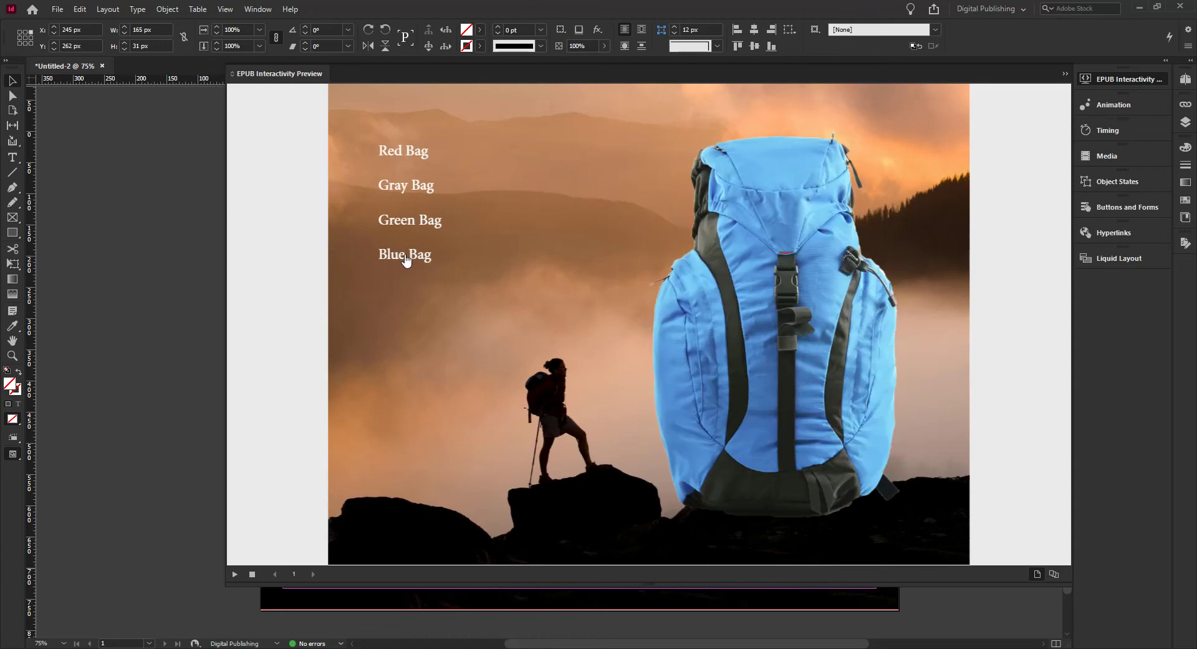
left_click(415, 155)
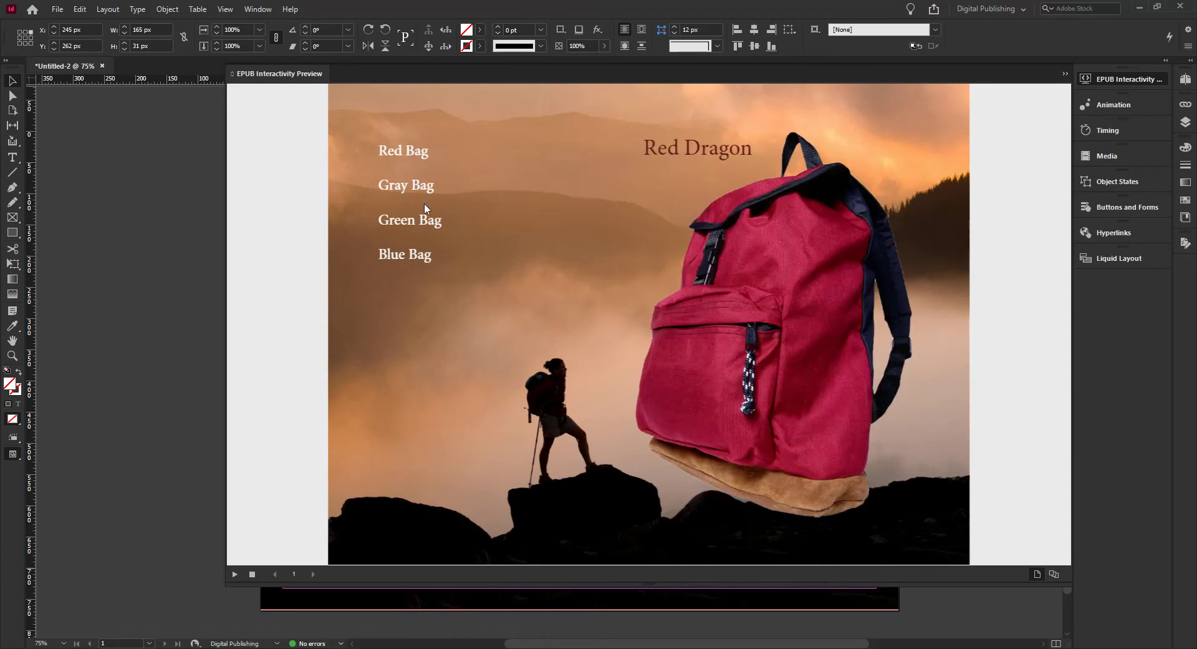
left_click(420, 224)
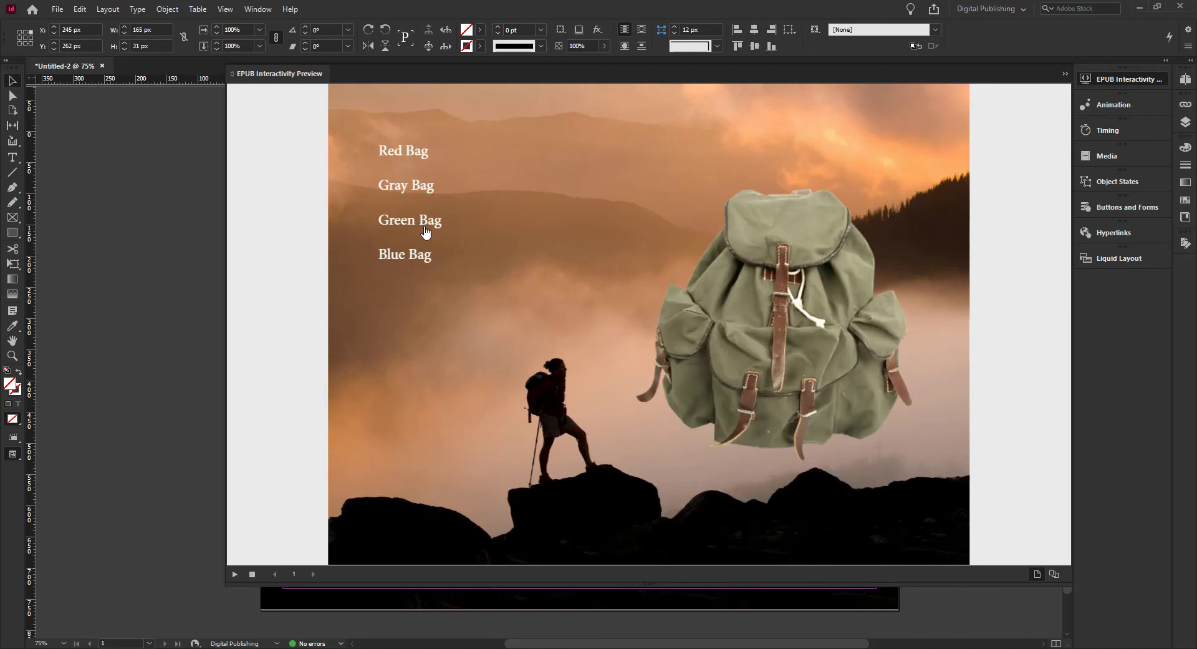
Test jumping between bag states in mixed order with the preview's four text buttons, ending on Blue Bag.
left_click(412, 155)
left_click(408, 187)
left_click(421, 257)
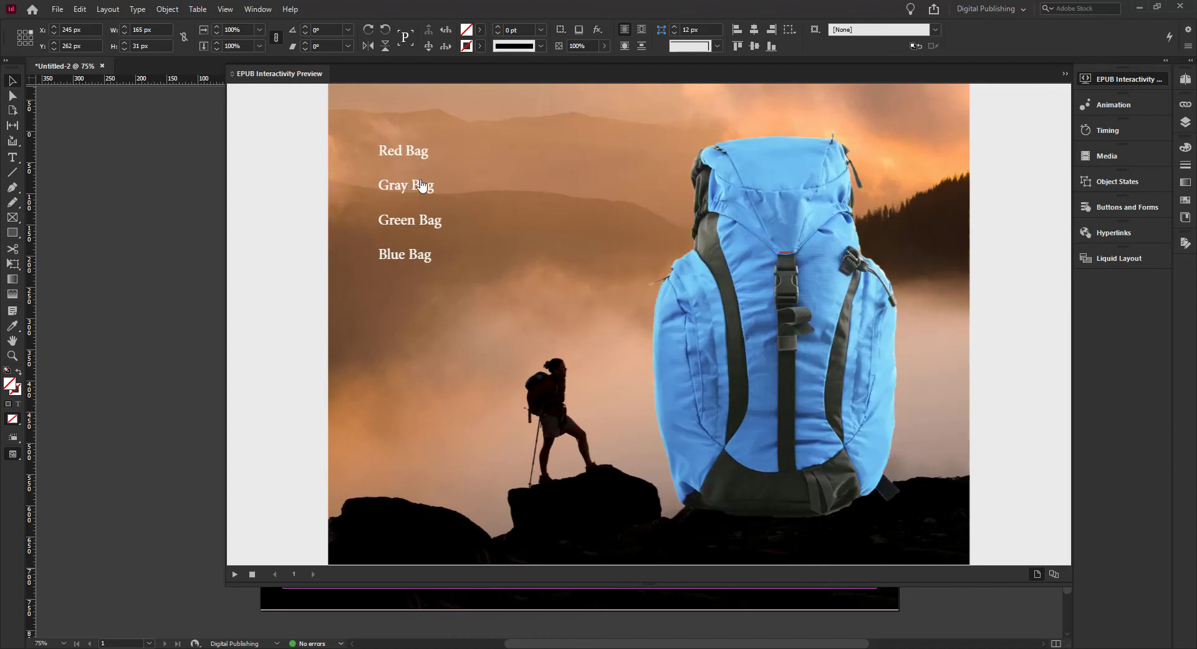
left_click(422, 156)
left_click(422, 224)
left_click(422, 187)
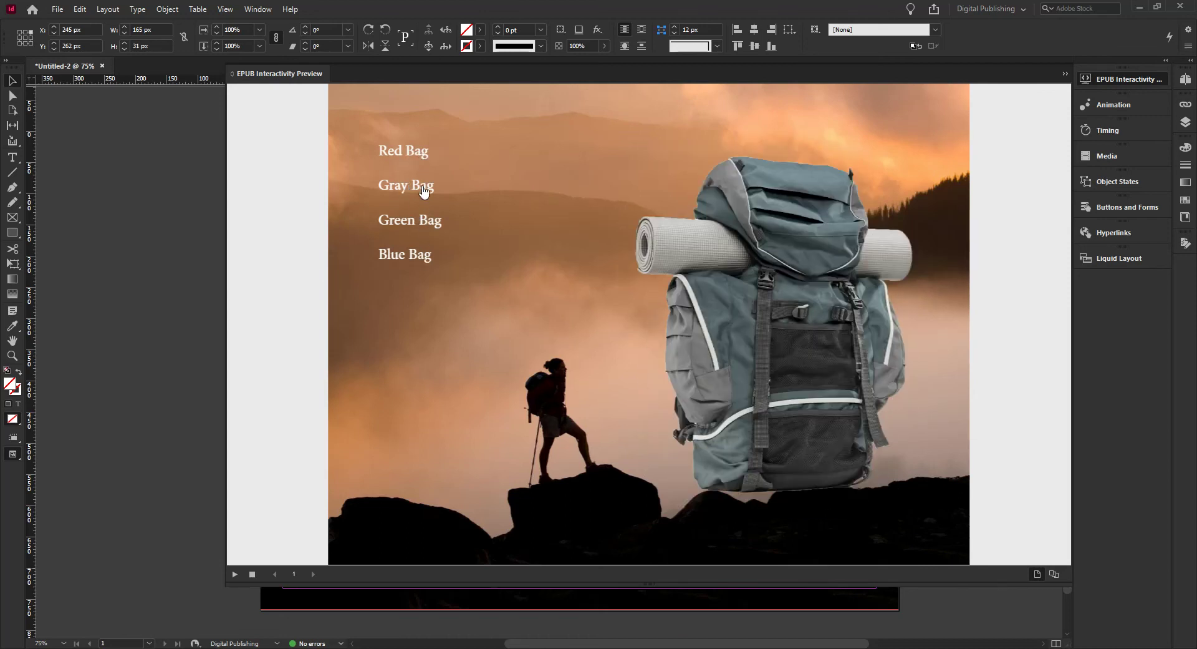
left_click(422, 259)
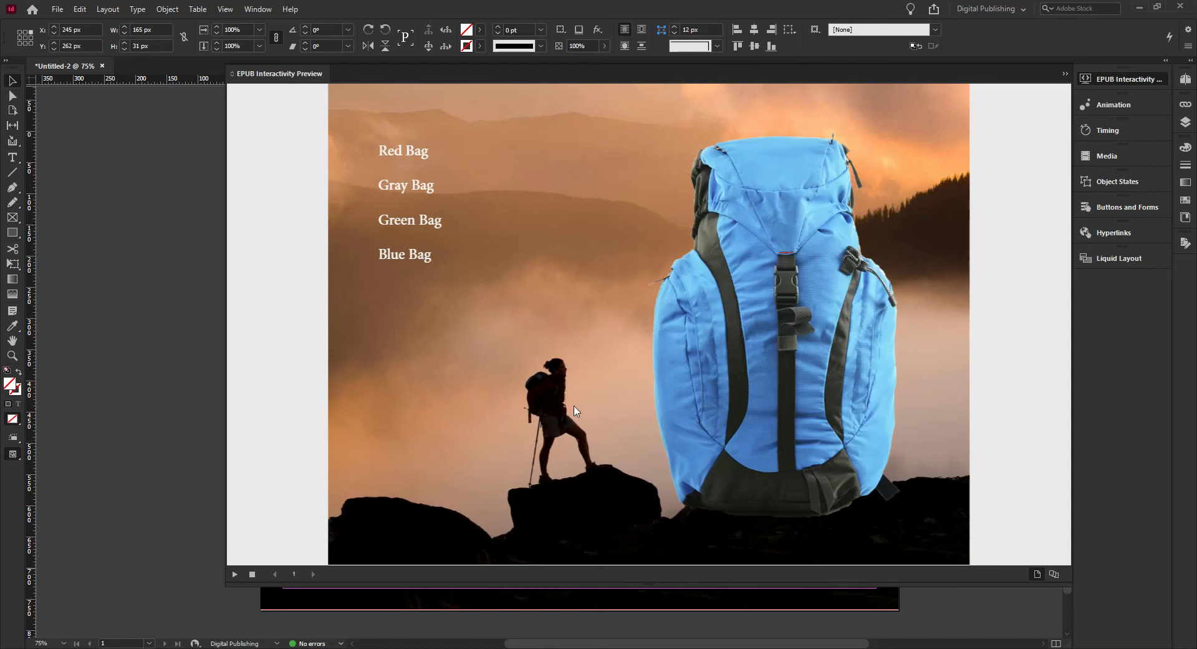
Cycle the preview through the bag buttons in their listed order, from Red Bag to Blue Bag, and finish back on Red Bag.
left_click(407, 157)
left_click(422, 189)
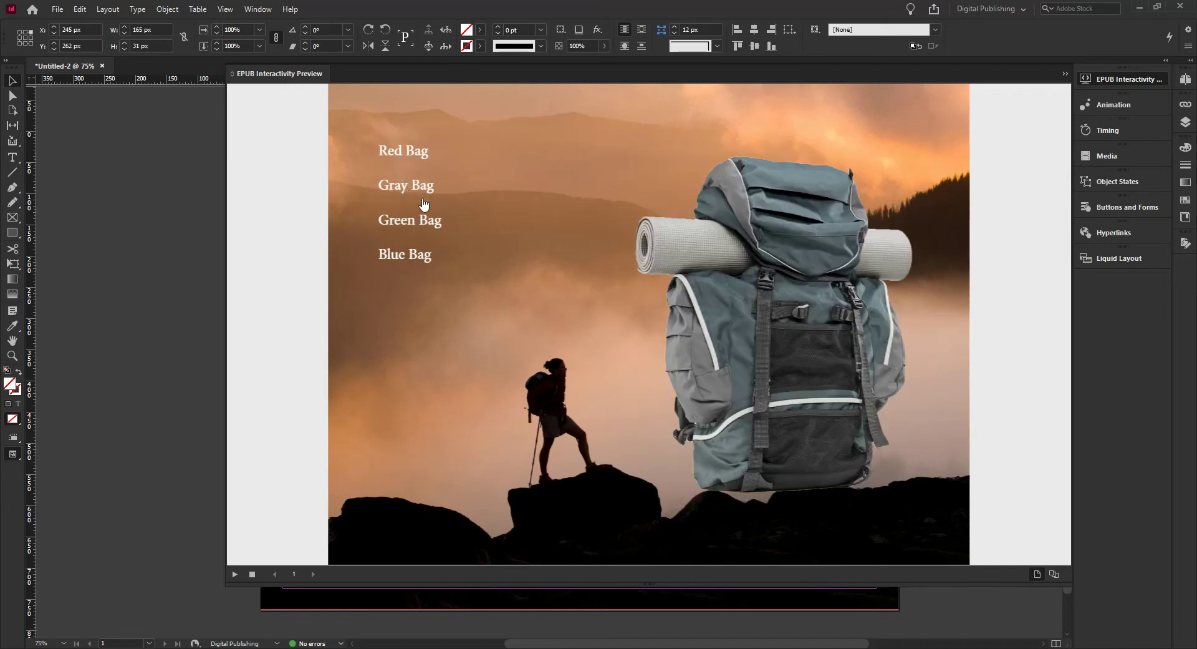
left_click(426, 227)
left_click(422, 259)
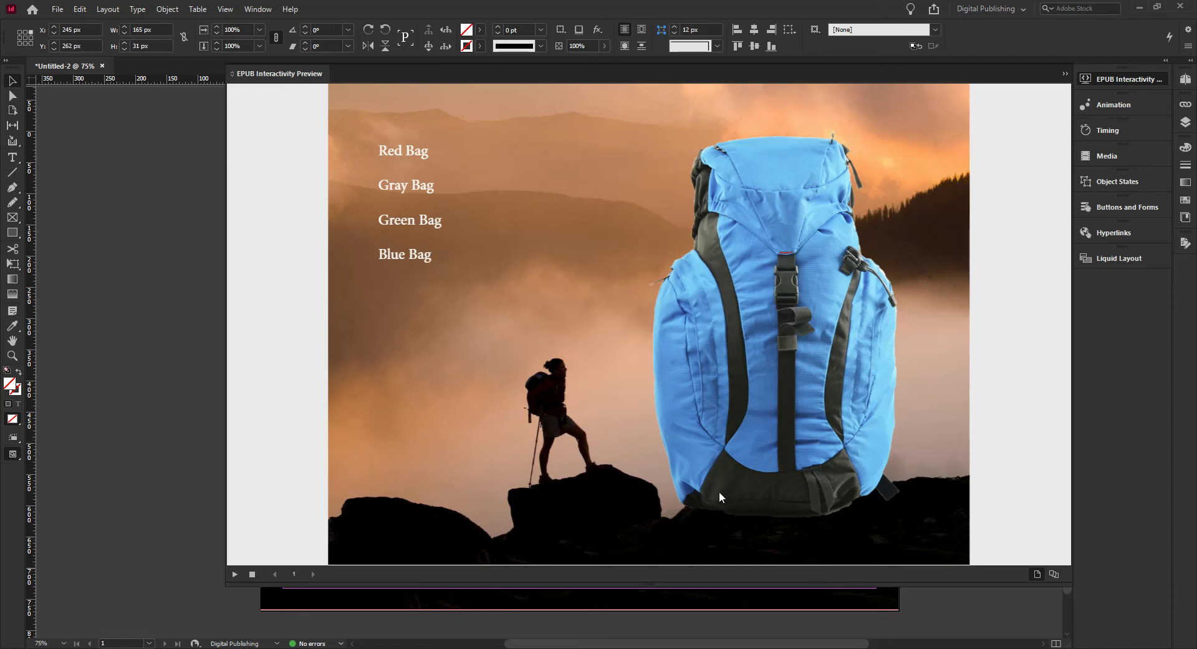
left_click(423, 195)
left_click(423, 223)
left_click(418, 261)
left_click(409, 157)
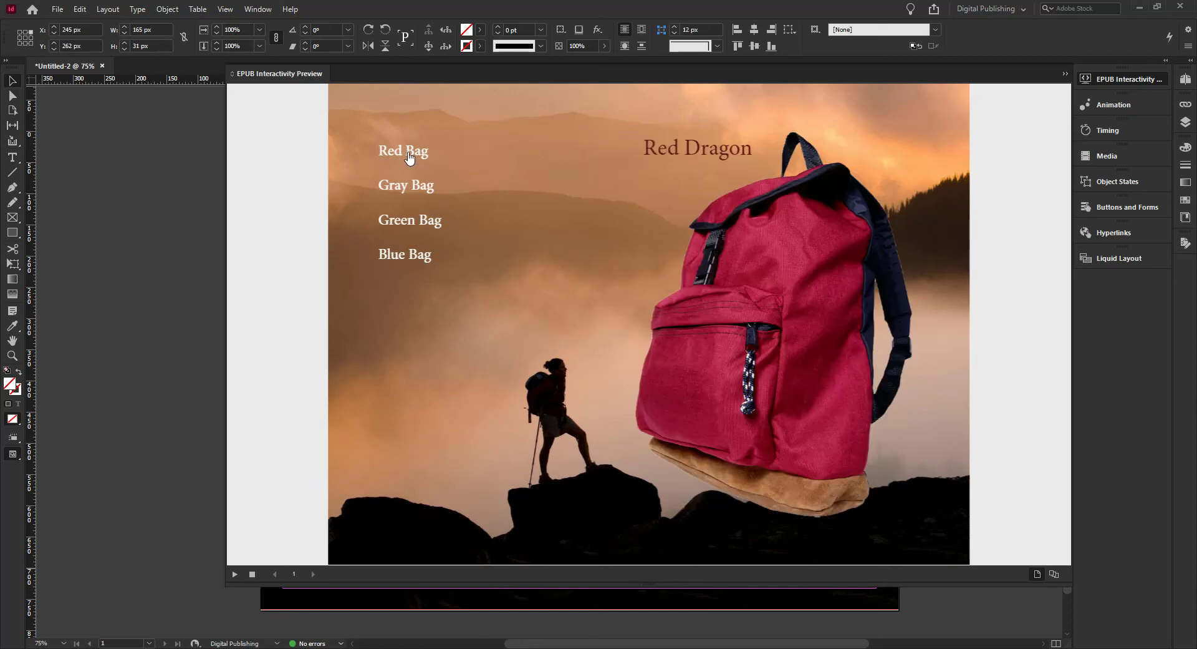